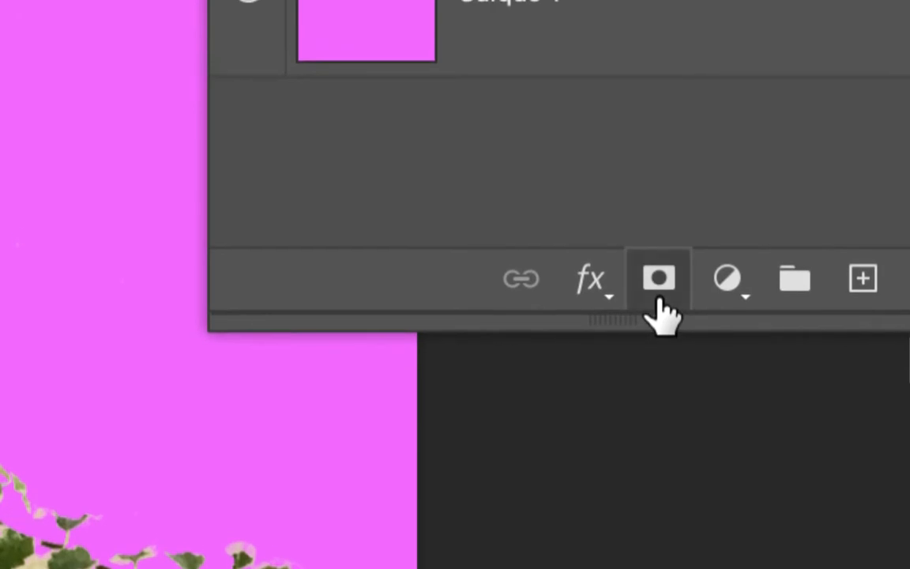
# Add a white layer mask to Calque 0 and make the mask, rather than the layer's image, the active target.
pyautogui.click(659, 281)
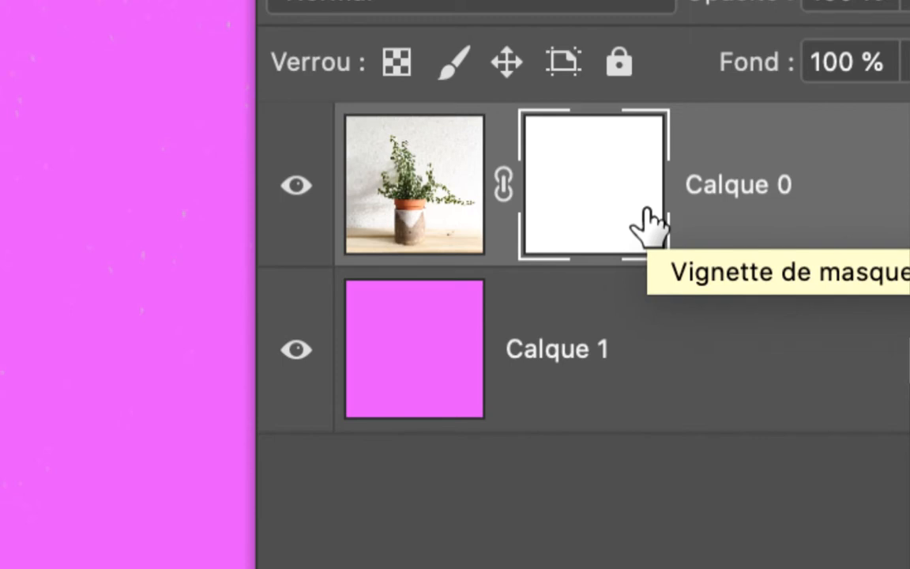
pyautogui.moveTo(646, 215); pyautogui.dragTo(638, 222)
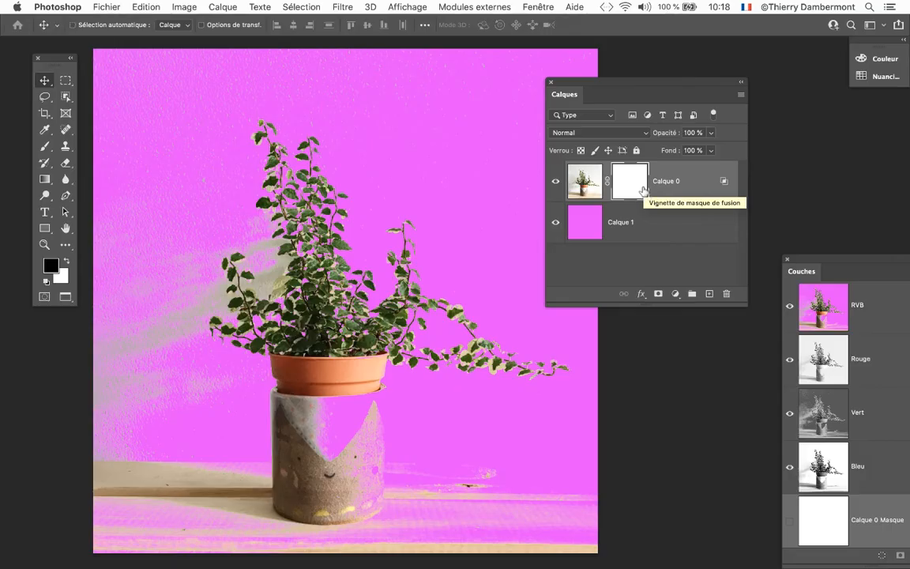
pyautogui.moveTo(628, 184); pyautogui.dragTo(630, 186)
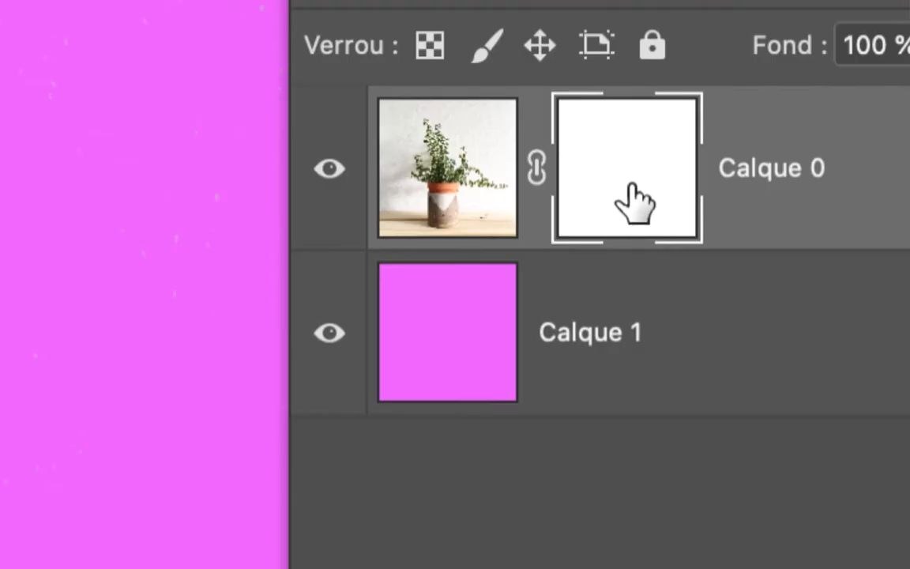
pyautogui.click(496, 193)
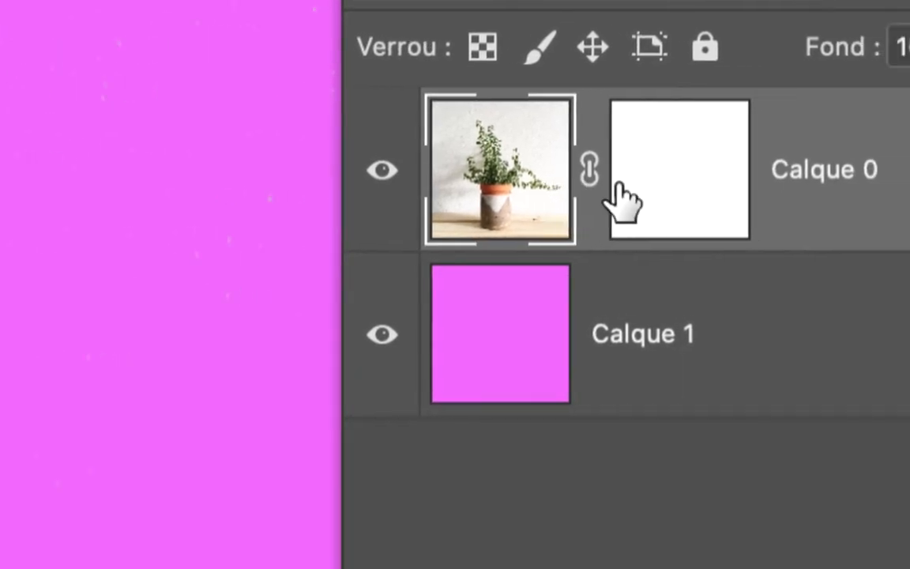
pyautogui.click(625, 199)
pyautogui.click(524, 201)
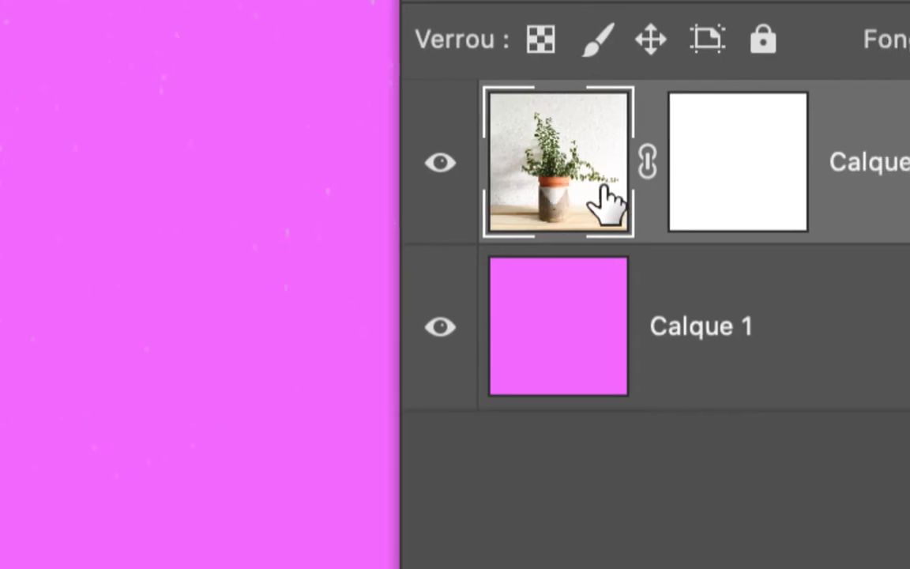
pyautogui.click(758, 196)
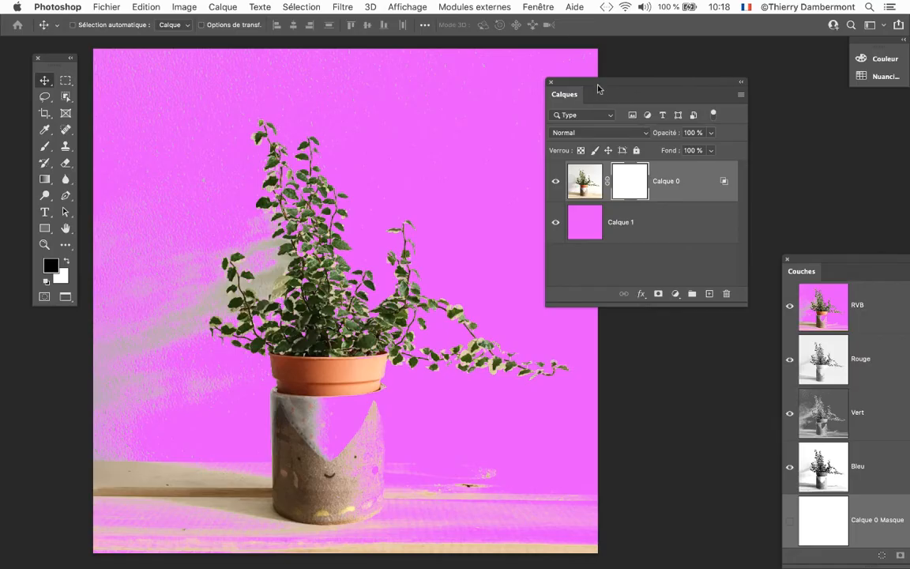
# With a soft black brush, paint on the Calque 0 mask to hide the wall texture, wooden table and ceramic pot around the plant.
pyautogui.moveTo(598, 89); pyautogui.dragTo(686, 85)
pyautogui.click(53, 147)
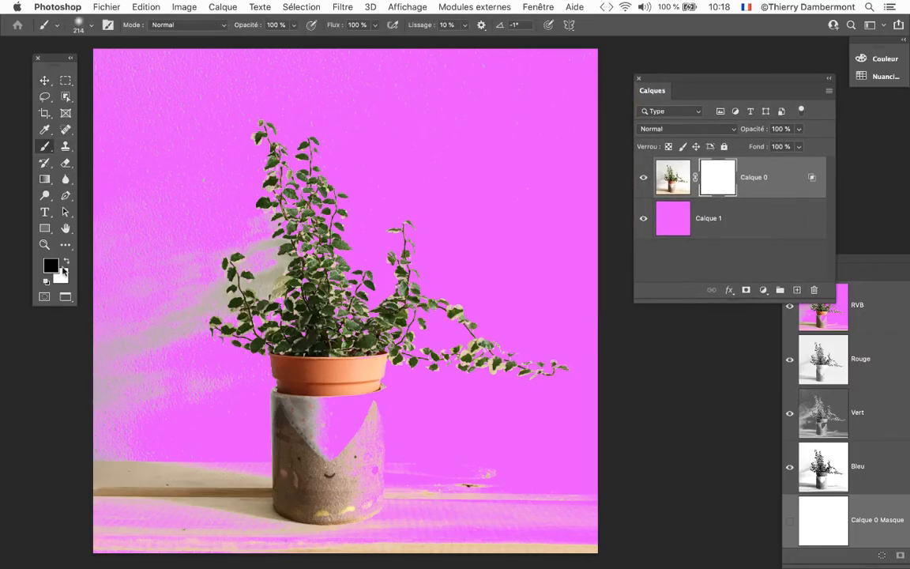
pyautogui.moveTo(259, 218); pyautogui.dragTo(241, 218)
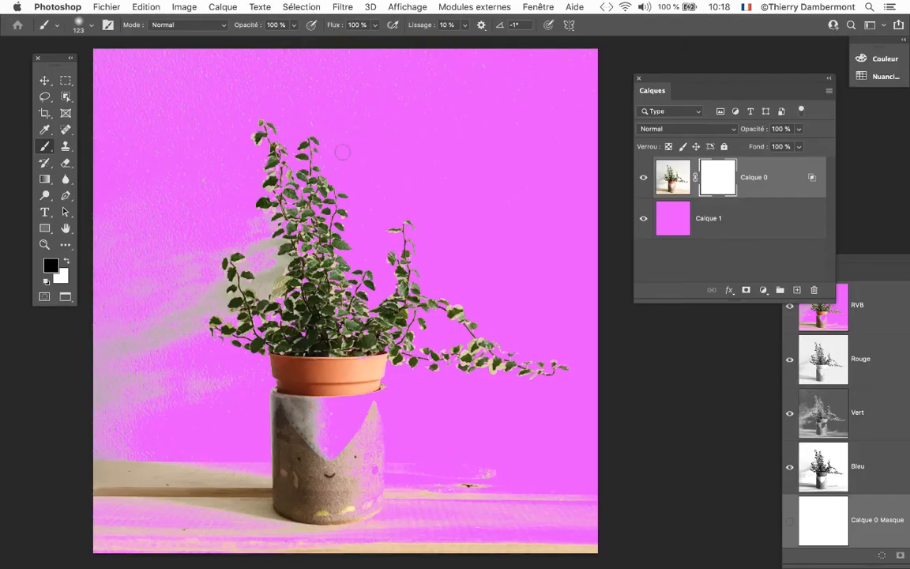
pyautogui.moveTo(386, 187); pyautogui.dragTo(433, 192)
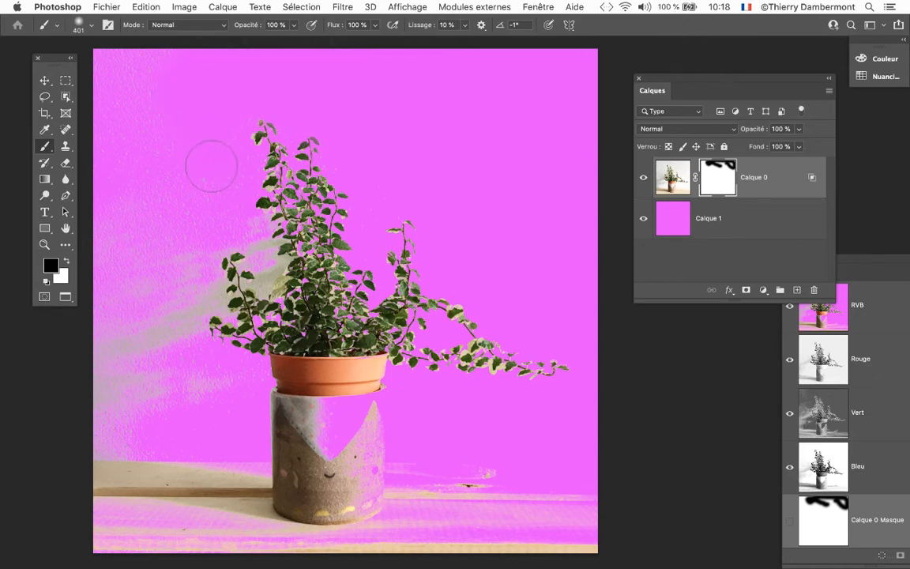
pyautogui.moveTo(212, 166)
pyautogui.mouseDown()
pyautogui.moveTo(169, 273)
pyautogui.moveTo(158, 350)
pyautogui.moveTo(148, 272)
pyautogui.moveTo(117, 411)
pyautogui.moveTo(123, 215)
pyautogui.moveTo(102, 271)
pyautogui.mouseUp()
pyautogui.moveTo(135, 388)
pyautogui.mouseDown()
pyautogui.moveTo(158, 416)
pyautogui.moveTo(224, 437)
pyautogui.moveTo(184, 413)
pyautogui.moveTo(198, 396)
pyautogui.moveTo(207, 399)
pyautogui.moveTo(191, 388)
pyautogui.moveTo(253, 415)
pyautogui.moveTo(138, 398)
pyautogui.moveTo(369, 429)
pyautogui.moveTo(402, 425)
pyautogui.moveTo(269, 408)
pyautogui.moveTo(392, 415)
pyautogui.moveTo(339, 406)
pyautogui.moveTo(250, 408)
pyautogui.moveTo(396, 405)
pyautogui.moveTo(255, 420)
pyautogui.moveTo(396, 438)
pyautogui.moveTo(385, 453)
pyautogui.moveTo(284, 465)
pyautogui.moveTo(385, 472)
pyautogui.moveTo(261, 477)
pyautogui.moveTo(497, 480)
pyautogui.moveTo(436, 471)
pyautogui.moveTo(583, 489)
pyautogui.moveTo(618, 525)
pyautogui.moveTo(512, 546)
pyautogui.moveTo(65, 555)
pyautogui.moveTo(1, 547)
pyautogui.moveTo(409, 517)
pyautogui.moveTo(81, 507)
pyautogui.moveTo(323, 499)
pyautogui.moveTo(64, 477)
pyautogui.mouseUp()
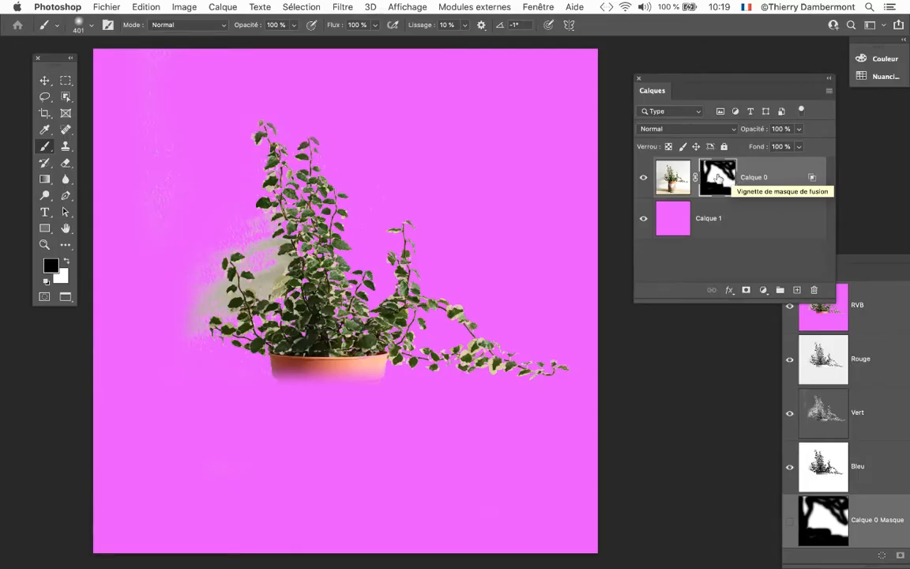
# Show the Calque 0 mask alone, paint the leftover gaps outside the plant area black, and compare it with the composite image.
pyautogui.keyDown('alt'); pyautogui.click(716, 180); pyautogui.keyUp('alt')
pyautogui.moveTo(433, 258)
pyautogui.mouseDown()
pyautogui.moveTo(481, 260)
pyautogui.moveTo(453, 396)
pyautogui.mouseUp()
pyautogui.moveTo(141, 222)
pyautogui.mouseDown()
pyautogui.moveTo(157, 75)
pyautogui.moveTo(112, 51)
pyautogui.moveTo(352, 47)
pyautogui.moveTo(488, 147)
pyautogui.moveTo(580, 274)
pyautogui.moveTo(593, 164)
pyautogui.moveTo(527, 39)
pyautogui.moveTo(505, 52)
pyautogui.moveTo(548, 96)
pyautogui.mouseUp()
pyautogui.moveTo(533, 472)
pyautogui.mouseDown()
pyautogui.moveTo(401, 534)
pyautogui.moveTo(277, 495)
pyautogui.moveTo(457, 451)
pyautogui.mouseUp()
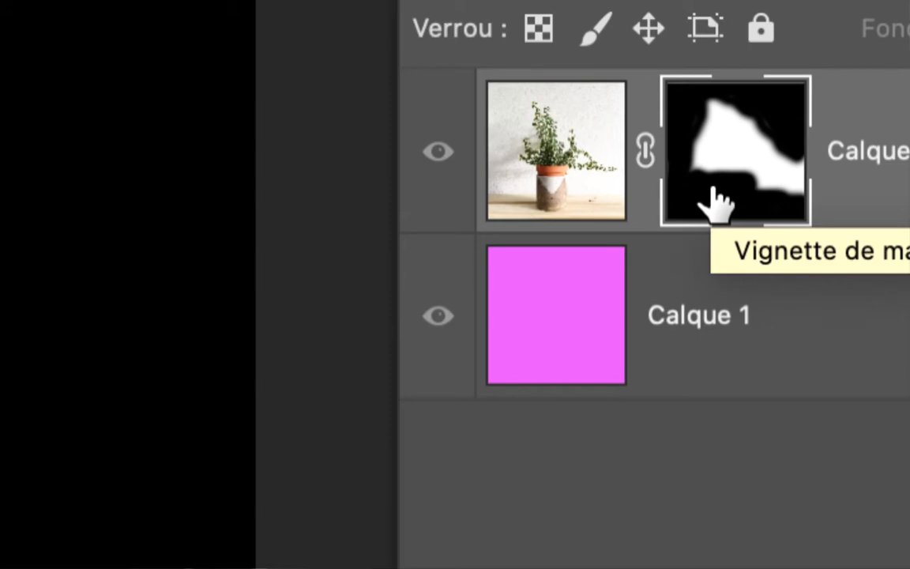
pyautogui.click(712, 186)
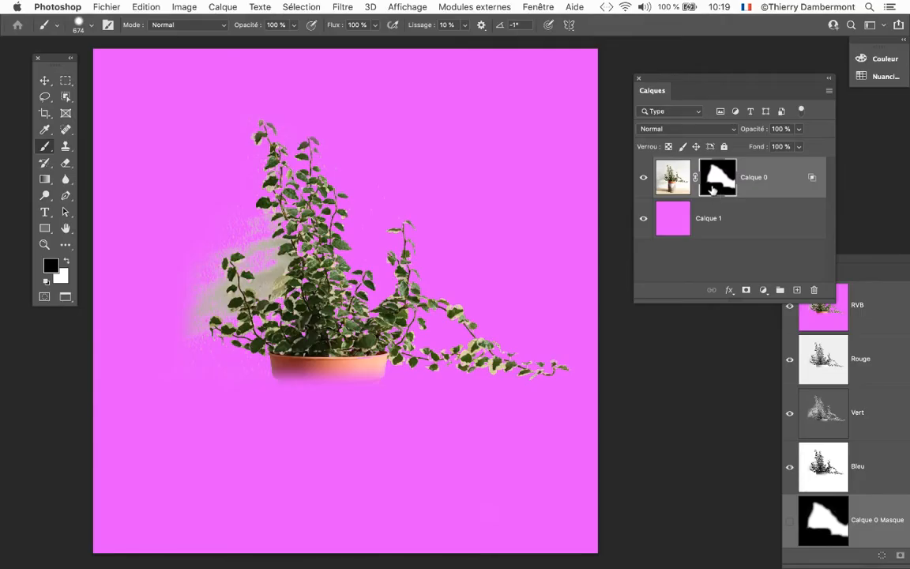
pyautogui.keyDown('alt'); pyautogui.click(713, 188); pyautogui.keyUp('alt')
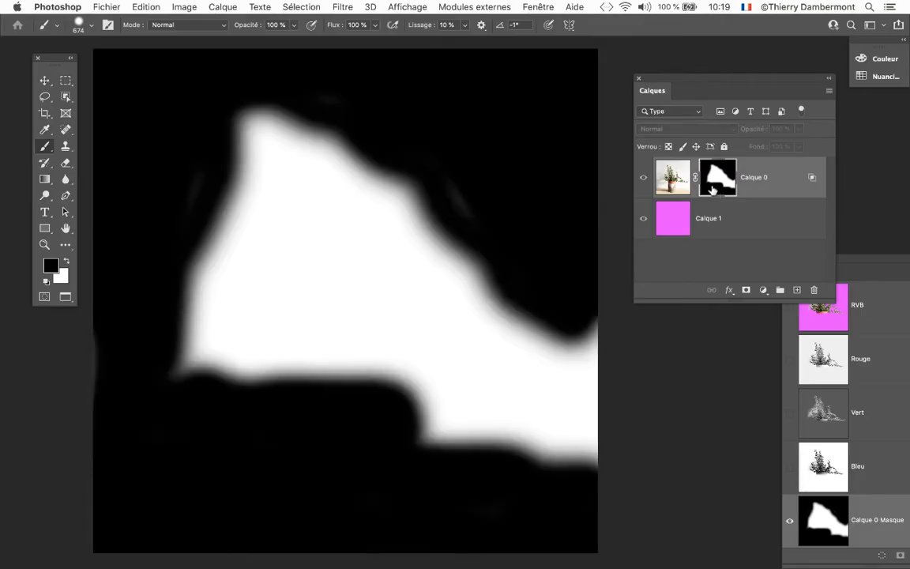
pyautogui.keyDown('alt'); pyautogui.click(713, 188); pyautogui.keyUp('alt')
pyautogui.keyDown('alt'); pyautogui.click(713, 188); pyautogui.keyUp('alt')
pyautogui.keyDown('alt'); pyautogui.click(713, 188); pyautogui.keyUp('alt')
# Paint the mask black over the wall shadow between the small left branch and the main stems, following the leaf outlines.
pyautogui.scroll(5, 231, 251)
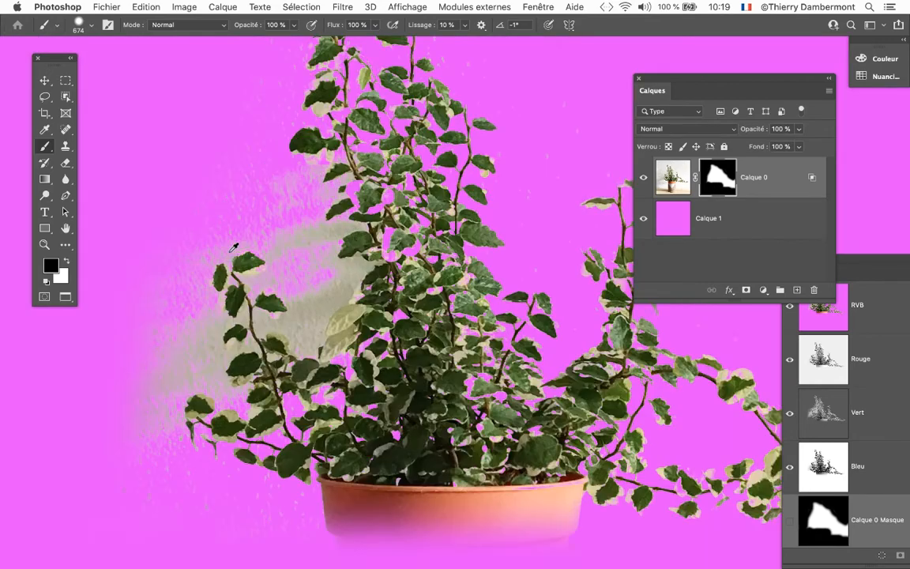
pyautogui.moveTo(232, 293); pyautogui.dragTo(118, 317)
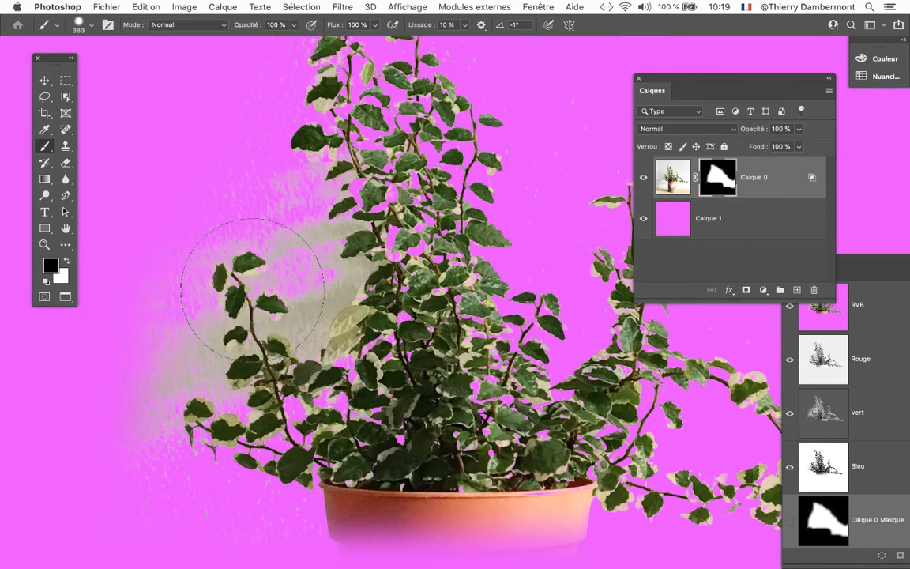
pyautogui.moveTo(251, 291)
pyautogui.mouseDown()
pyautogui.moveTo(203, 305)
pyautogui.moveTo(130, 281)
pyautogui.mouseUp()
pyautogui.scroll(5, 204, 302)
pyautogui.moveTo(285, 297); pyautogui.dragTo(229, 308)
pyautogui.moveTo(385, 213); pyautogui.dragTo(371, 347)
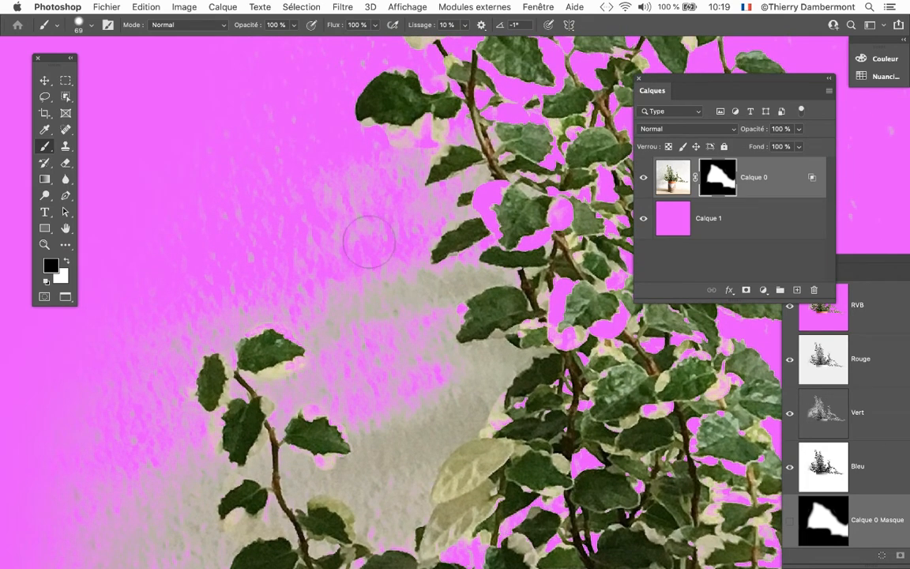
pyautogui.moveTo(361, 193)
pyautogui.mouseDown()
pyautogui.moveTo(360, 180)
pyautogui.moveTo(393, 175)
pyautogui.moveTo(374, 222)
pyautogui.moveTo(382, 298)
pyautogui.moveTo(402, 238)
pyautogui.moveTo(413, 321)
pyautogui.moveTo(485, 363)
pyautogui.moveTo(431, 379)
pyautogui.moveTo(380, 418)
pyautogui.moveTo(371, 372)
pyautogui.moveTo(368, 414)
pyautogui.moveTo(324, 382)
pyautogui.moveTo(316, 330)
pyautogui.mouseUp()
pyautogui.moveTo(362, 376)
pyautogui.mouseDown()
pyautogui.moveTo(319, 395)
pyautogui.moveTo(278, 397)
pyautogui.moveTo(269, 388)
pyautogui.moveTo(333, 364)
pyautogui.moveTo(261, 321)
pyautogui.moveTo(227, 346)
pyautogui.moveTo(204, 338)
pyautogui.moveTo(189, 365)
pyautogui.moveTo(190, 405)
pyautogui.moveTo(214, 467)
pyautogui.moveTo(245, 469)
pyautogui.moveTo(208, 497)
pyautogui.mouseUp()
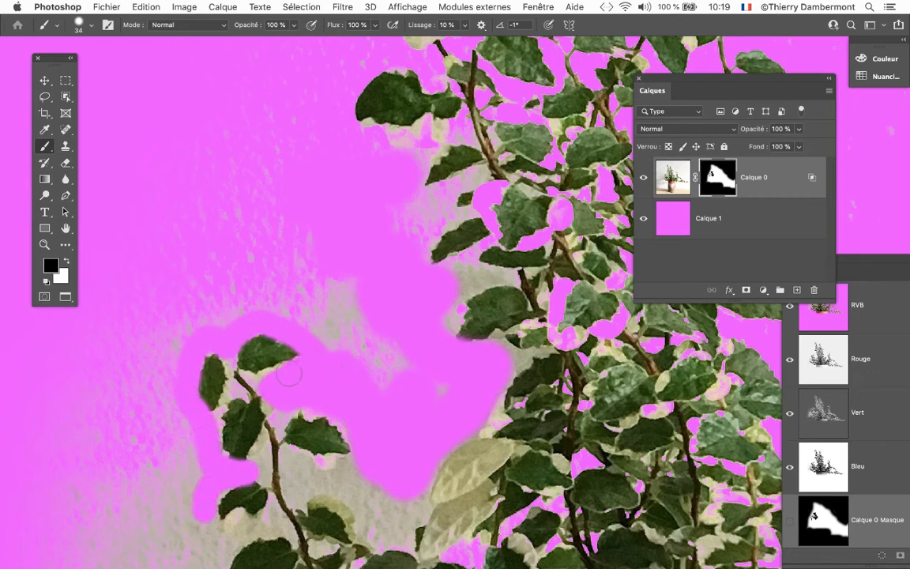
# Reduce the brush to 21 px and mask out the wall remnants tightly around the small leaves left of the main stem.
pyautogui.moveTo(284, 404); pyautogui.dragTo(276, 403)
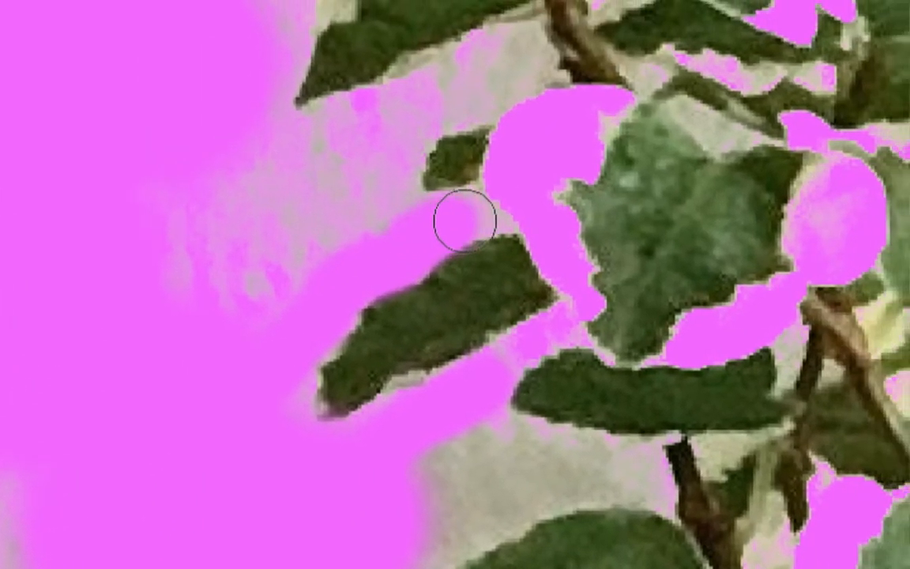
pyautogui.moveTo(465, 220)
pyautogui.mouseDown()
pyautogui.moveTo(389, 210)
pyautogui.moveTo(388, 153)
pyautogui.moveTo(527, 55)
pyautogui.mouseUp()
pyautogui.moveTo(478, 188)
pyautogui.mouseDown()
pyautogui.moveTo(333, 233)
pyautogui.moveTo(203, 339)
pyautogui.moveTo(297, 277)
pyautogui.mouseUp()
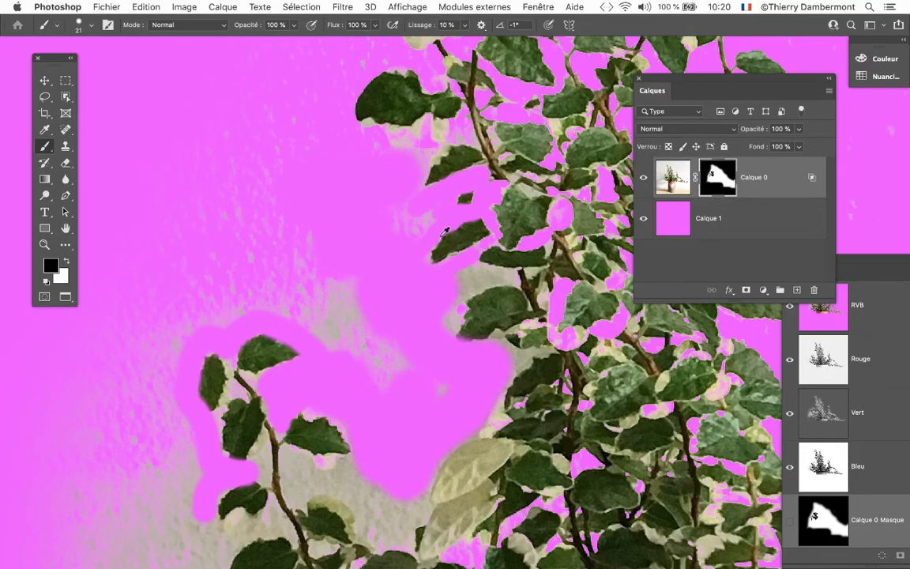
# Mask out the wall remnants around the lower-left leaves and beside the terracotta pot with a 74 px black brush.
pyautogui.scroll(-2, 445, 229)
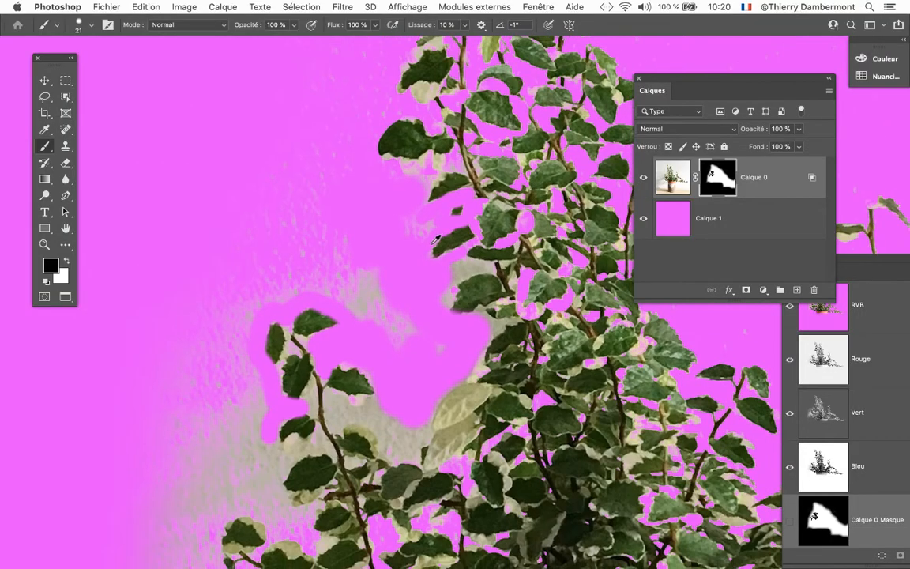
pyautogui.moveTo(339, 285); pyautogui.dragTo(263, 205)
pyautogui.moveTo(342, 324)
pyautogui.mouseDown()
pyautogui.moveTo(372, 325)
pyautogui.moveTo(327, 332)
pyautogui.moveTo(340, 320)
pyautogui.moveTo(329, 364)
pyautogui.moveTo(305, 330)
pyautogui.moveTo(265, 334)
pyautogui.moveTo(206, 364)
pyautogui.moveTo(297, 293)
pyautogui.moveTo(194, 328)
pyautogui.moveTo(263, 283)
pyautogui.moveTo(196, 234)
pyautogui.moveTo(233, 254)
pyautogui.moveTo(188, 393)
pyautogui.moveTo(203, 353)
pyautogui.moveTo(182, 413)
pyautogui.moveTo(130, 430)
pyautogui.moveTo(109, 488)
pyautogui.moveTo(124, 452)
pyautogui.moveTo(133, 460)
pyautogui.moveTo(176, 315)
pyautogui.moveTo(186, 211)
pyautogui.mouseUp()
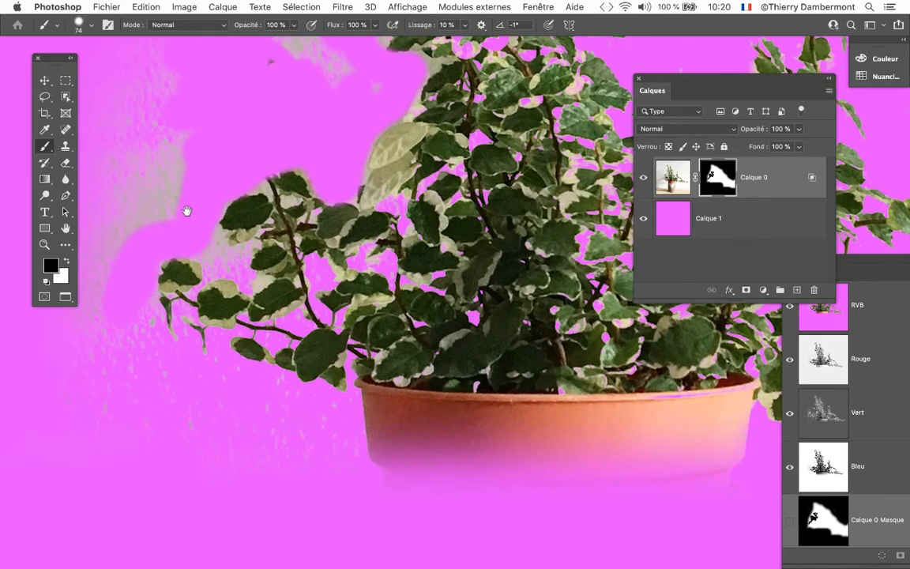
pyautogui.moveTo(136, 304)
pyautogui.mouseDown()
pyautogui.moveTo(147, 382)
pyautogui.moveTo(185, 406)
pyautogui.mouseUp()
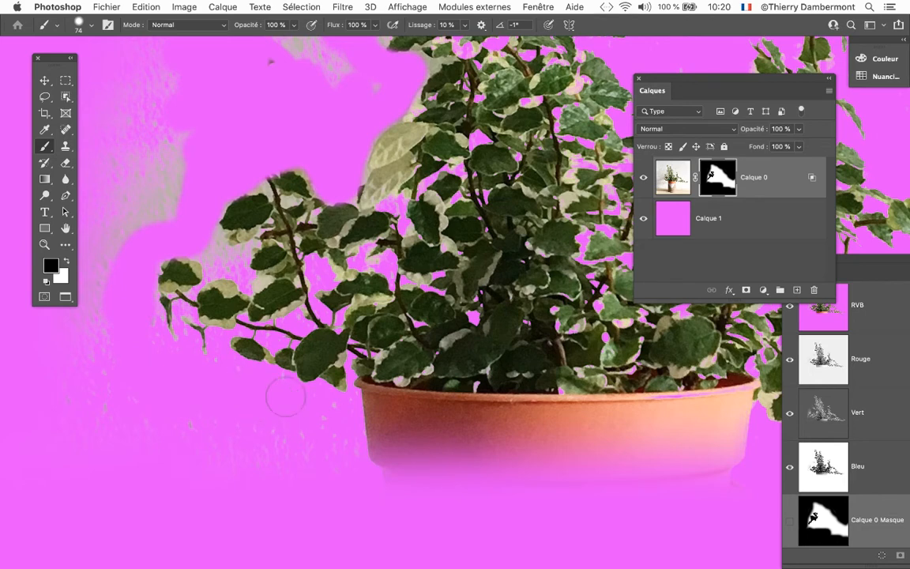
pyautogui.moveTo(149, 361)
pyautogui.mouseDown()
pyautogui.moveTo(87, 363)
pyautogui.moveTo(109, 317)
pyautogui.mouseUp()
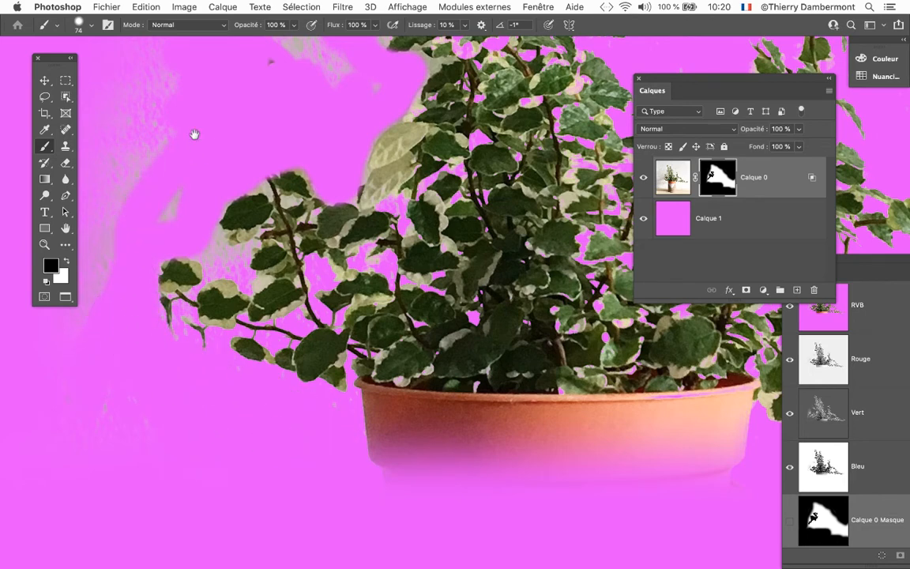
# Enlarge the brush to 127 px and mask out the remaining wall texture in the open area left of the plant.
pyautogui.moveTo(193, 136)
pyautogui.mouseDown()
pyautogui.moveTo(370, 268)
pyautogui.moveTo(356, 270)
pyautogui.moveTo(389, 273)
pyautogui.mouseUp()
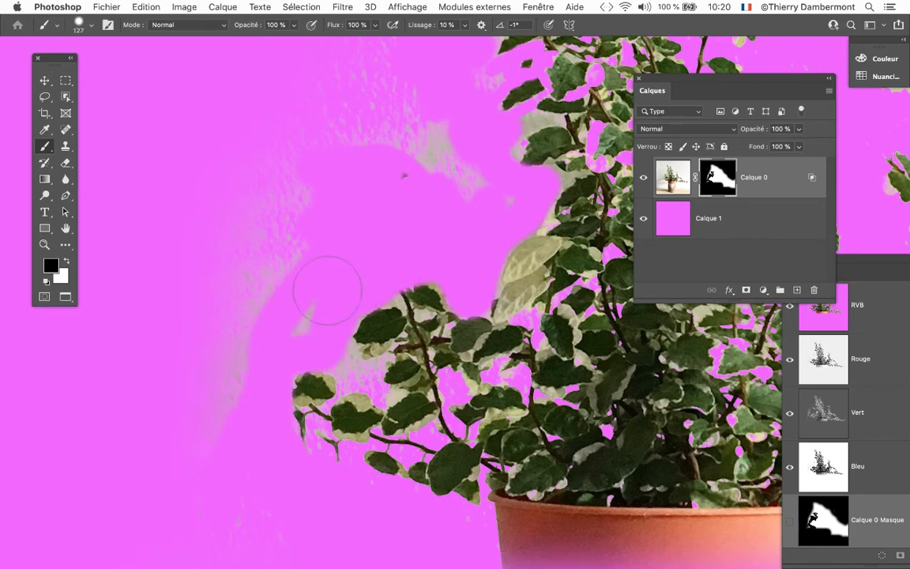
pyautogui.moveTo(327, 291)
pyautogui.mouseDown()
pyautogui.moveTo(275, 322)
pyautogui.moveTo(162, 484)
pyautogui.moveTo(221, 408)
pyautogui.moveTo(318, 178)
pyautogui.moveTo(264, 247)
pyautogui.moveTo(339, 183)
pyautogui.moveTo(241, 320)
pyautogui.mouseUp()
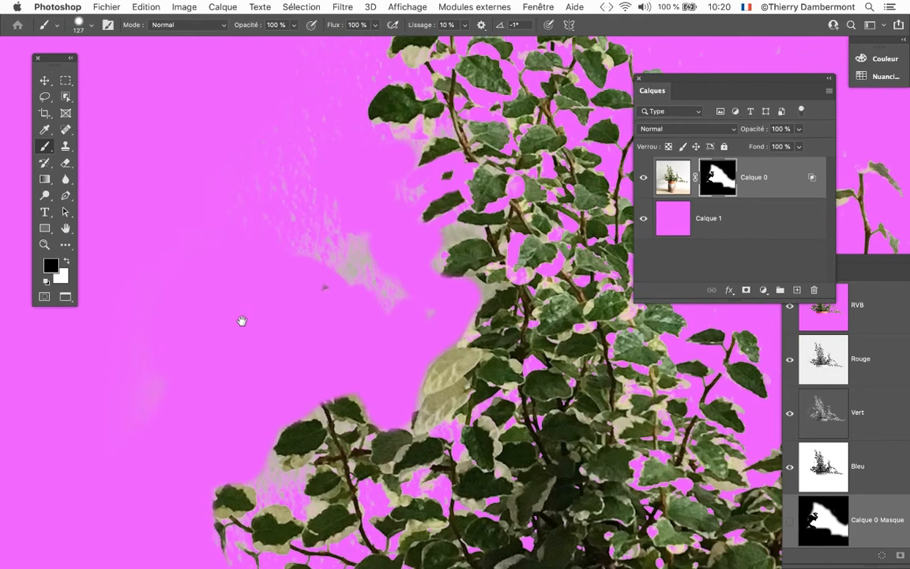
pyautogui.moveTo(370, 319)
pyautogui.mouseDown()
pyautogui.moveTo(393, 297)
pyautogui.moveTo(341, 226)
pyautogui.moveTo(259, 230)
pyautogui.mouseUp()
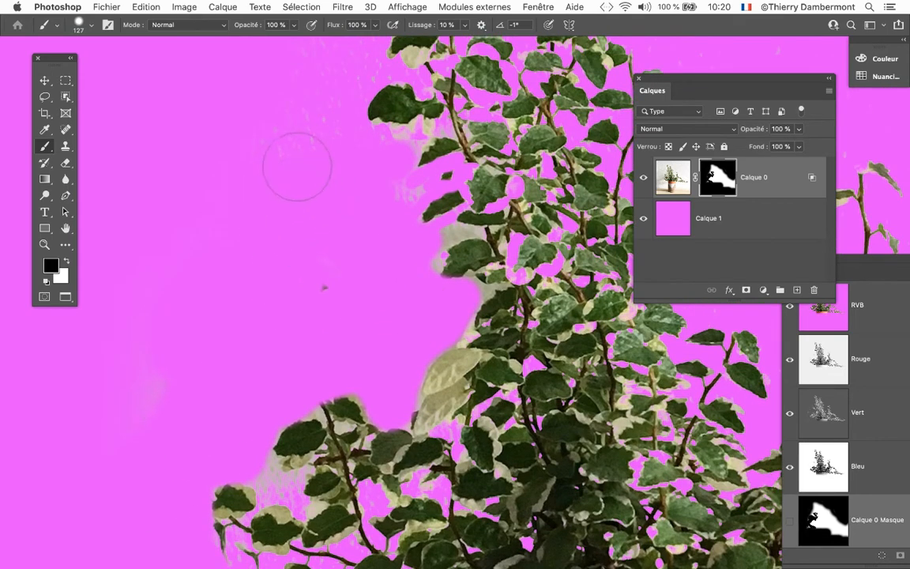
pyautogui.moveTo(309, 209); pyautogui.dragTo(240, 295)
pyautogui.moveTo(272, 327); pyautogui.dragTo(244, 334)
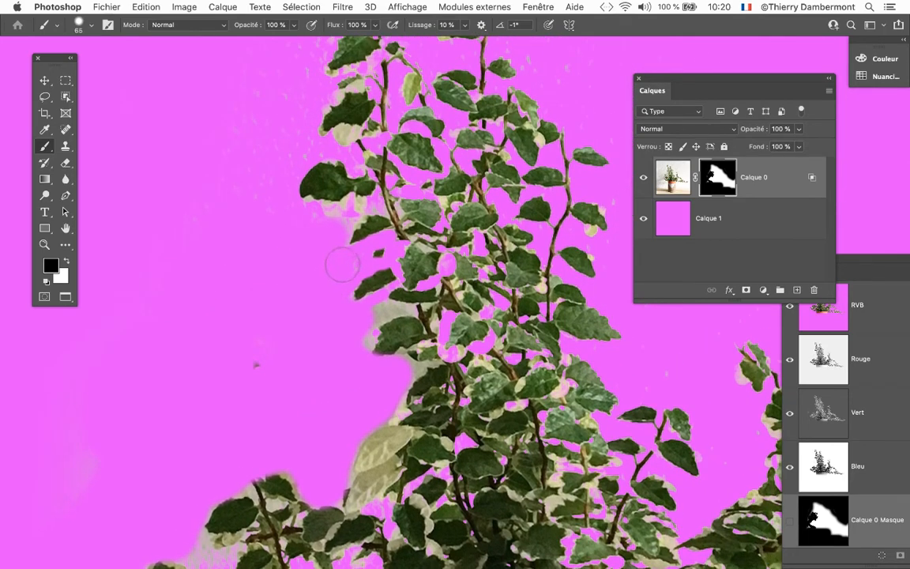
# Mask out the wall speckles close to the leaves along the left side of the main stem with a smaller black brush.
pyautogui.moveTo(325, 258); pyautogui.dragTo(307, 330)
pyautogui.scroll(3, 250, 203)
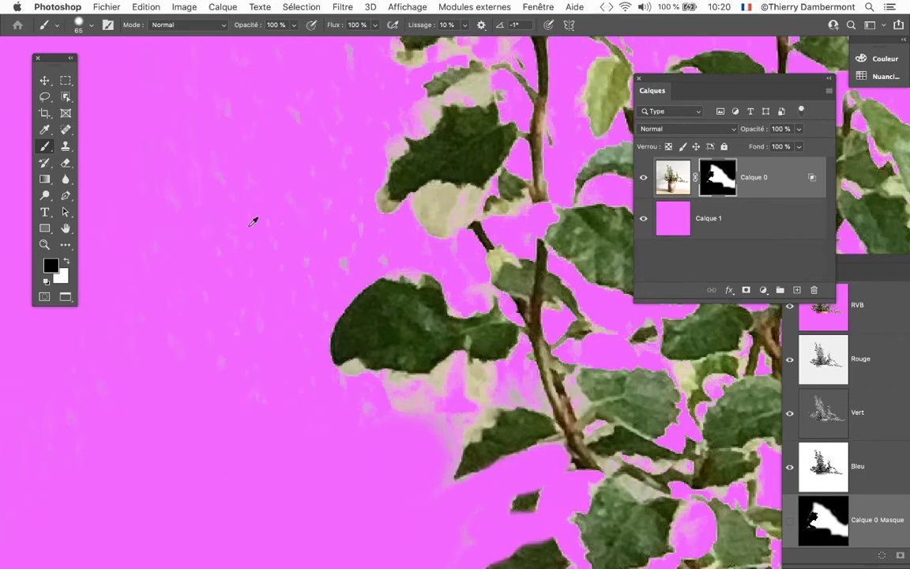
pyautogui.scroll(-5, 275, 312)
pyautogui.moveTo(265, 348)
pyautogui.mouseDown()
pyautogui.moveTo(255, 348)
pyautogui.moveTo(285, 341)
pyautogui.mouseUp()
pyautogui.scroll(3, 267, 333)
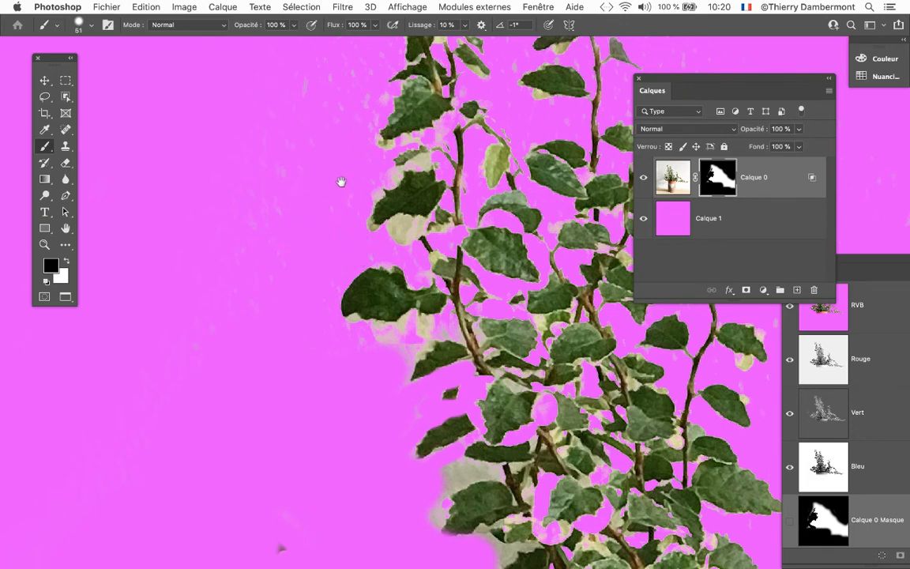
# Mask out the residue around the upper stems and below the large dark leaf on the left with a 51 px brush.
pyautogui.moveTo(340, 182); pyautogui.dragTo(290, 346)
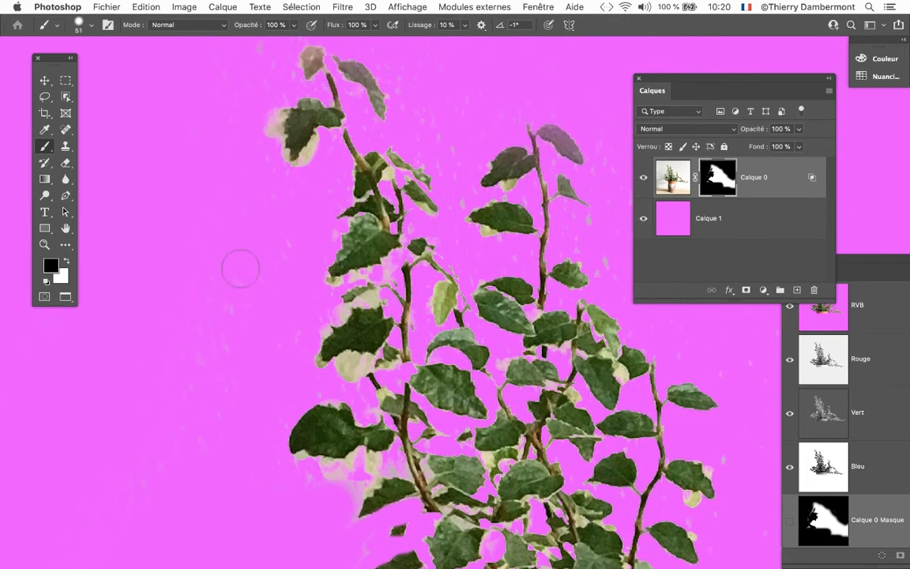
pyautogui.scroll(-1, 304, 369)
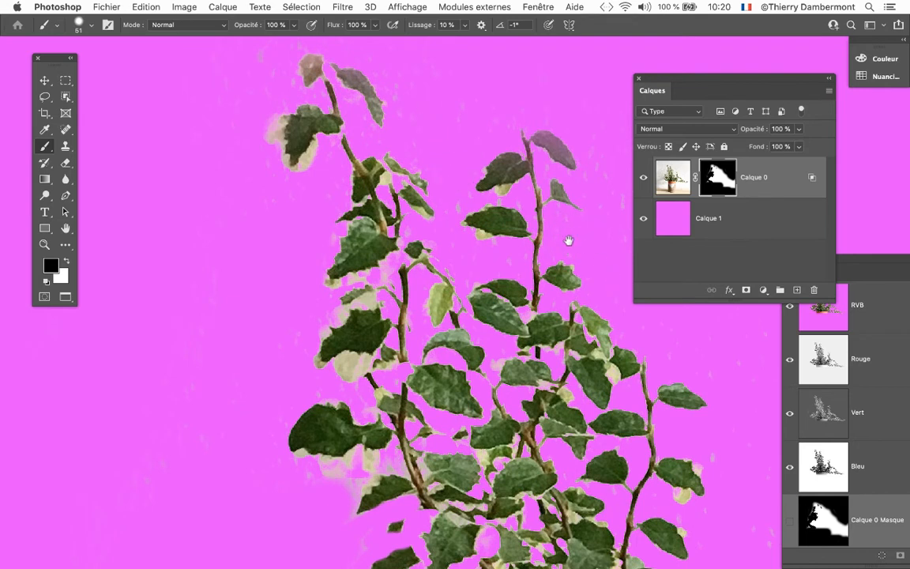
pyautogui.moveTo(569, 240); pyautogui.dragTo(475, 278)
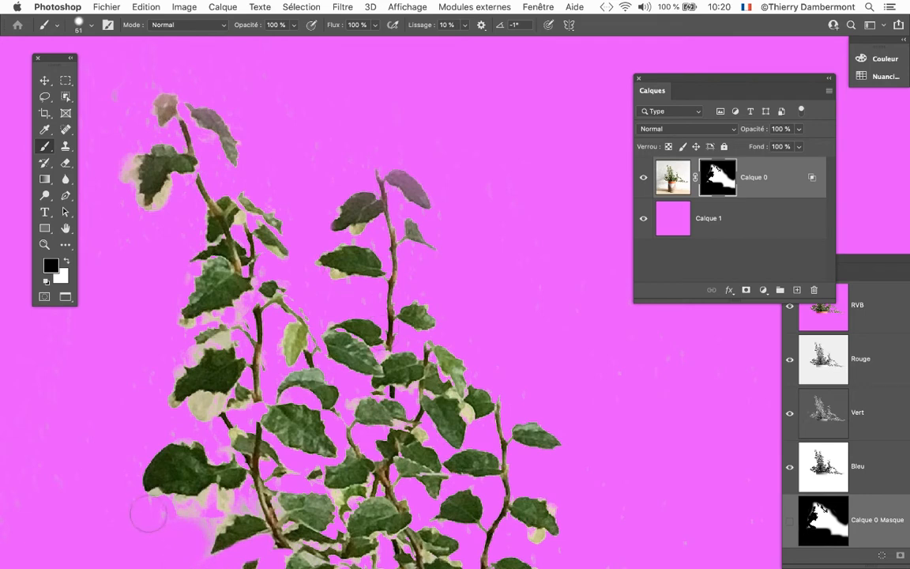
pyautogui.moveTo(148, 514); pyautogui.dragTo(199, 521)
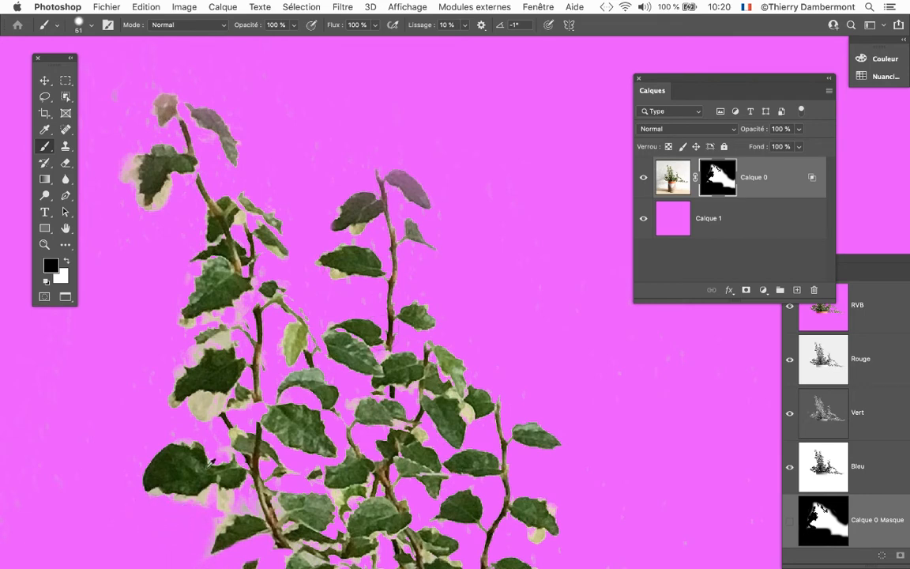
pyautogui.scroll(-5, 204, 403)
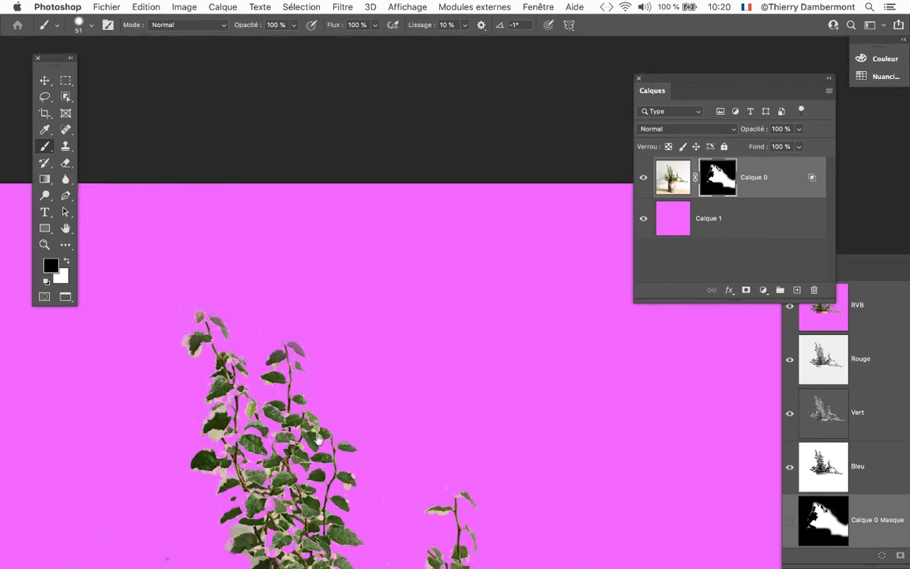
pyautogui.moveTo(313, 400); pyautogui.dragTo(294, 203)
pyautogui.scroll(-3, 331, 335)
pyautogui.scroll(-1, 331, 334)
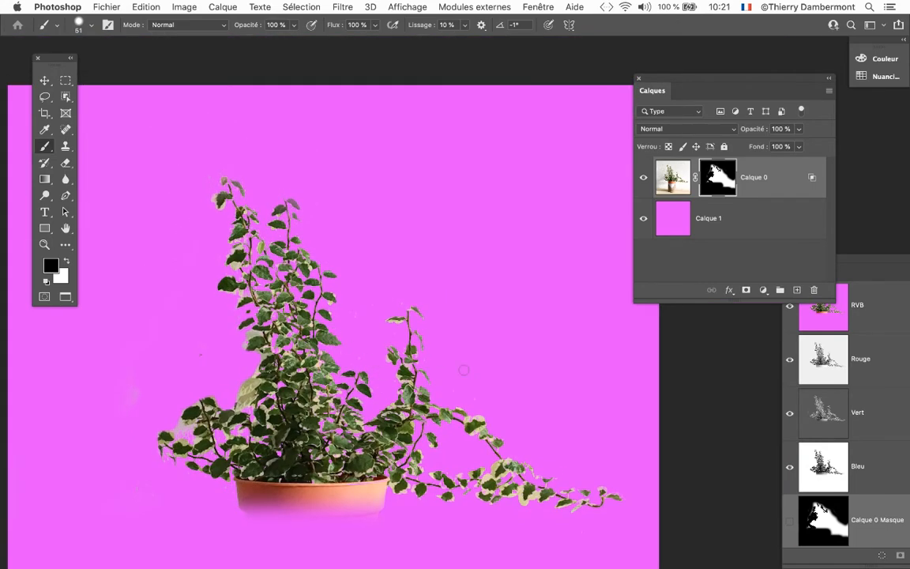
# Mask out the pale residue between the leaves at the plant's lower left with a 42 px black brush.
pyautogui.scroll(5, 167, 427)
pyautogui.moveTo(168, 434); pyautogui.dragTo(160, 434)
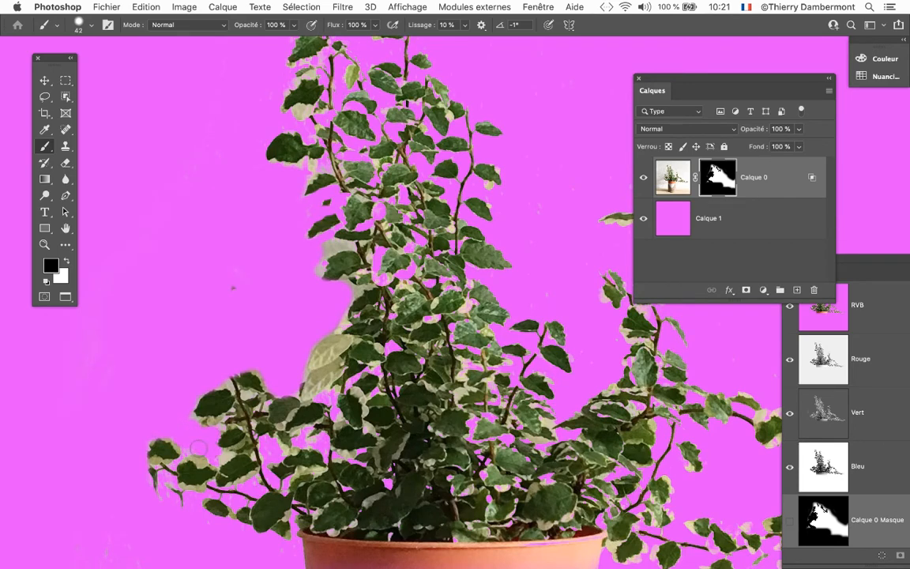
# Mask out the stray speckles between the main stems and the right-hand stem, and move the Layers panel aside to uncover that stem.
pyautogui.scroll(-1, 239, 367)
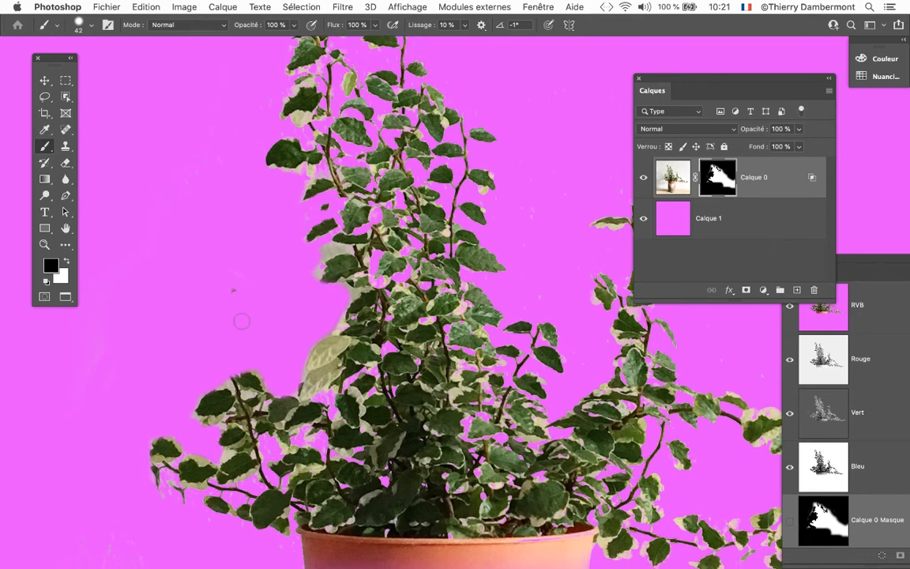
pyautogui.scroll(-3, 343, 289)
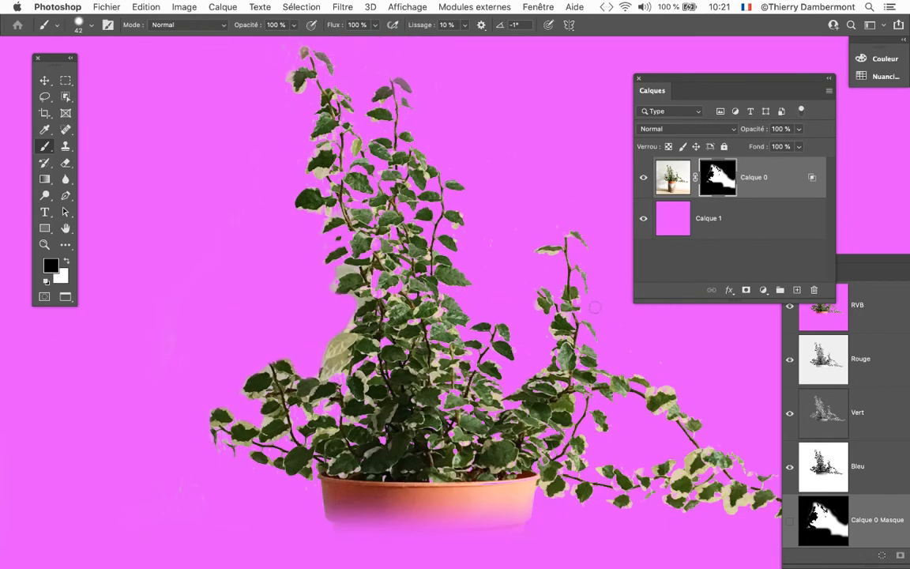
pyautogui.scroll(-3, 472, 355)
pyautogui.moveTo(334, 392); pyautogui.dragTo(233, 339)
pyautogui.scroll(-3, 272, 346)
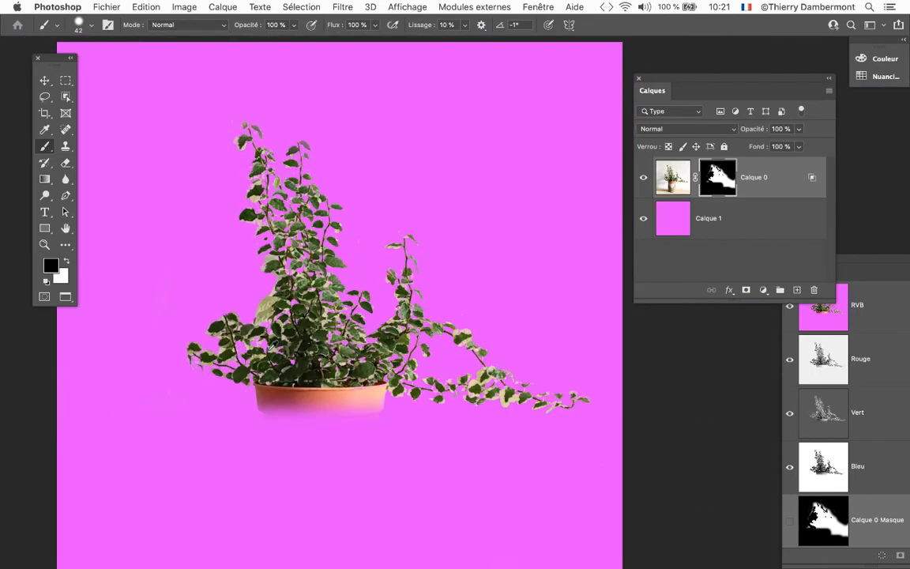
pyautogui.scroll(4, 332, 251)
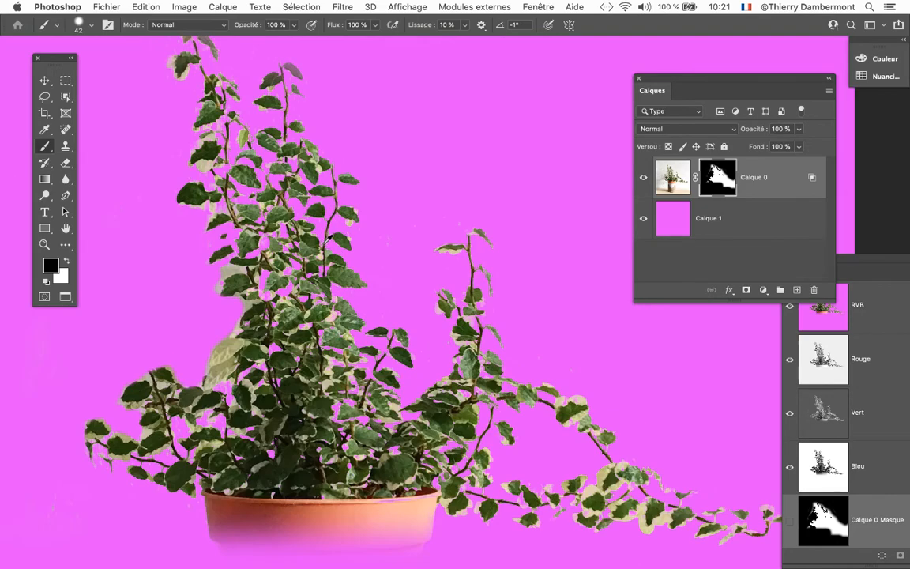
pyautogui.scroll(4, 344, 252)
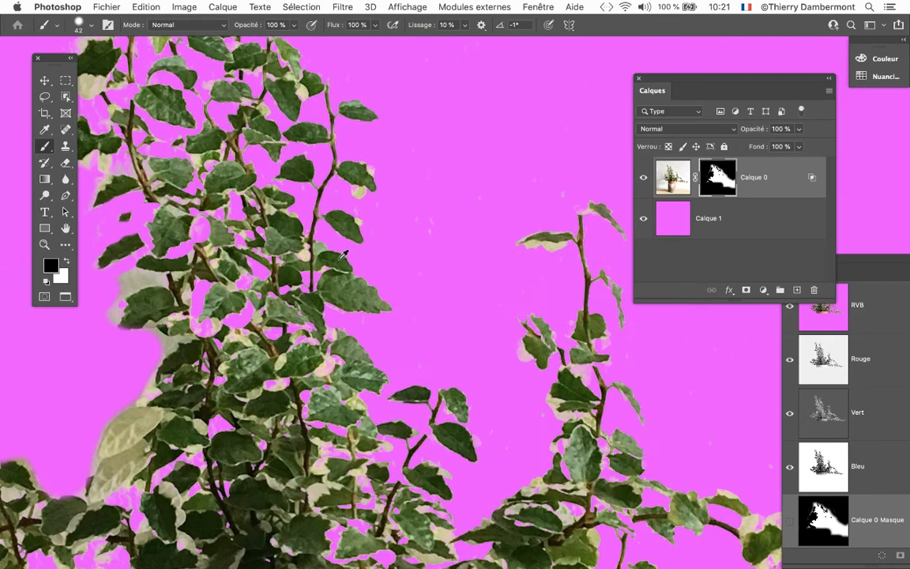
pyautogui.scroll(2, 341, 258)
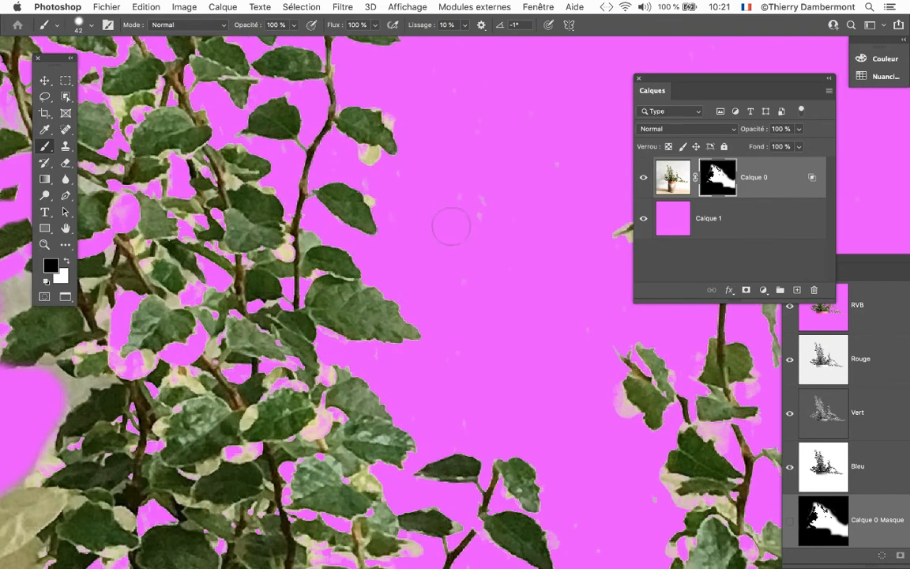
pyautogui.moveTo(438, 194)
pyautogui.mouseDown()
pyautogui.moveTo(482, 219)
pyautogui.moveTo(482, 207)
pyautogui.mouseUp()
pyautogui.press('d')
pyautogui.moveTo(664, 78); pyautogui.dragTo(789, 119)
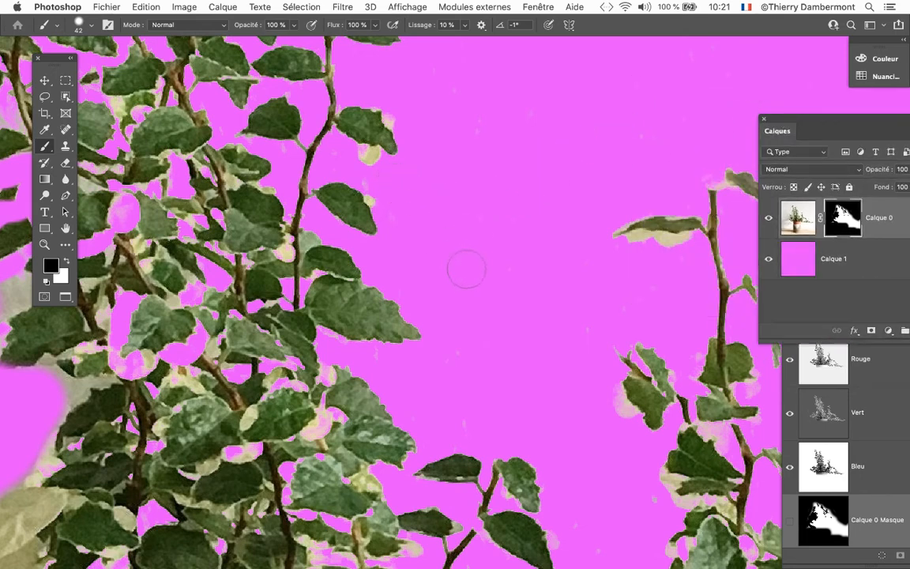
# Reduce the brush to 21 px and mask out the small specks left between the main and right-hand stems.
pyautogui.moveTo(467, 261); pyautogui.dragTo(442, 263)
pyautogui.scroll(-4, 480, 282)
pyautogui.scroll(-3, 484, 296)
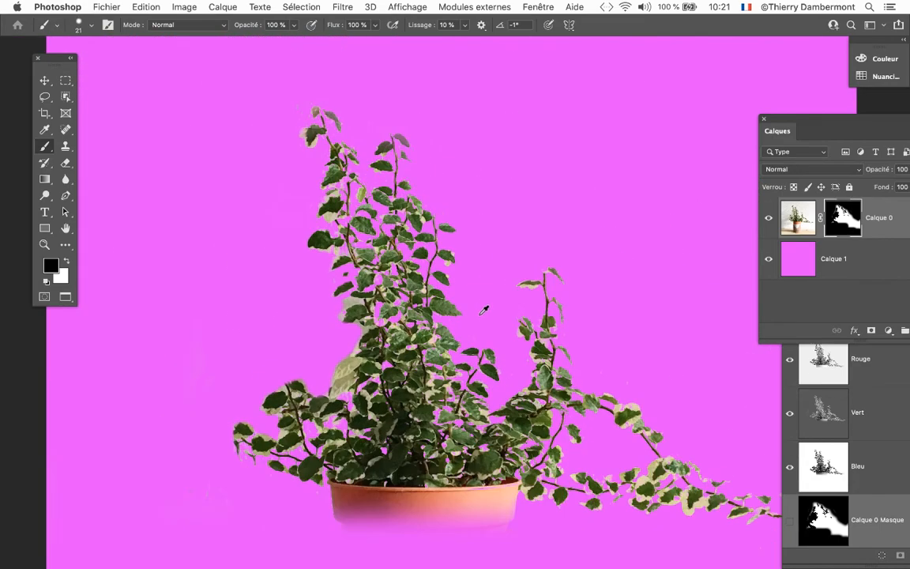
pyautogui.moveTo(477, 359); pyautogui.dragTo(391, 316)
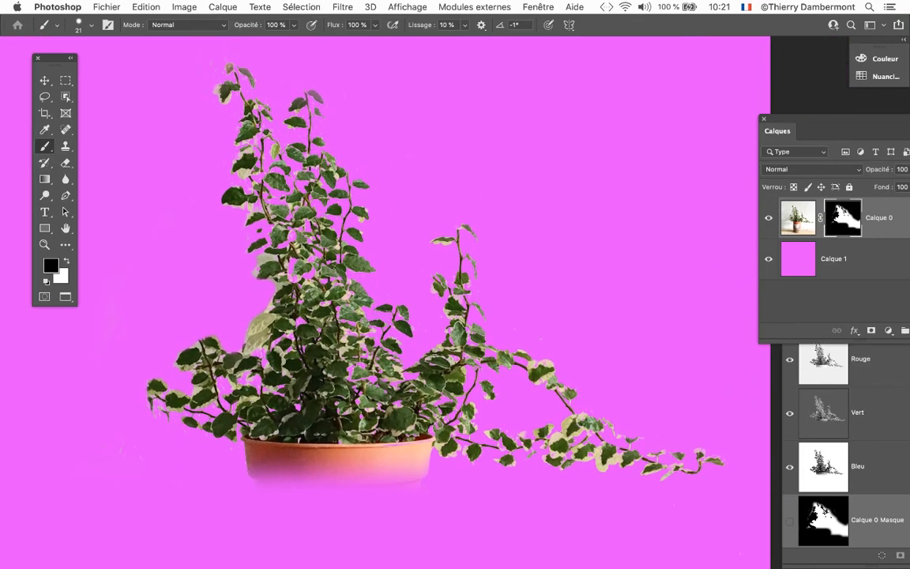
pyautogui.click(109, 7)
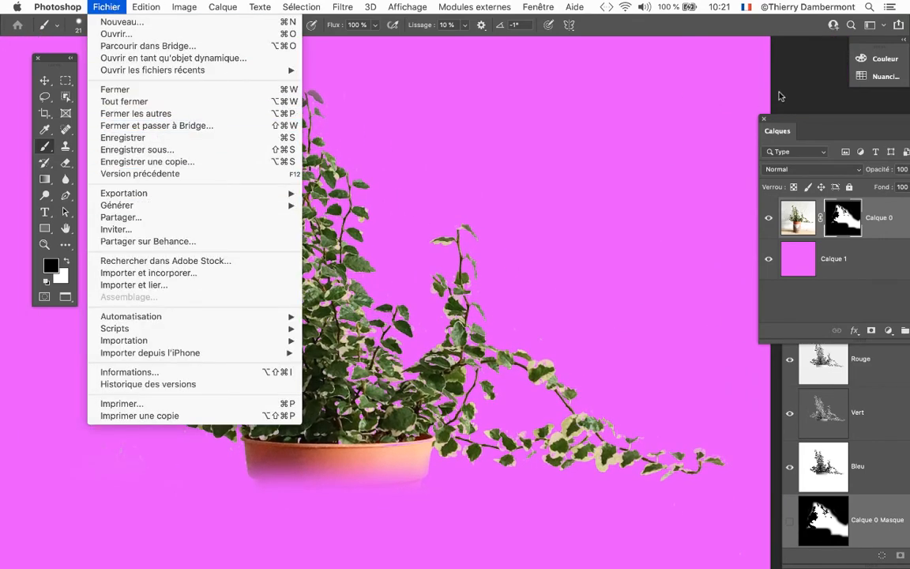
pyautogui.click(700, 82)
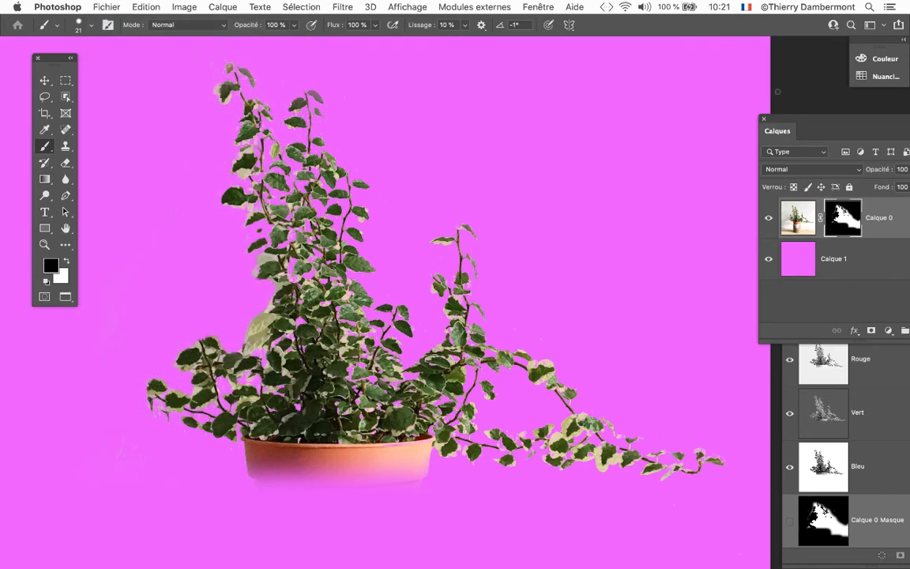
pyautogui.click(94, 5)
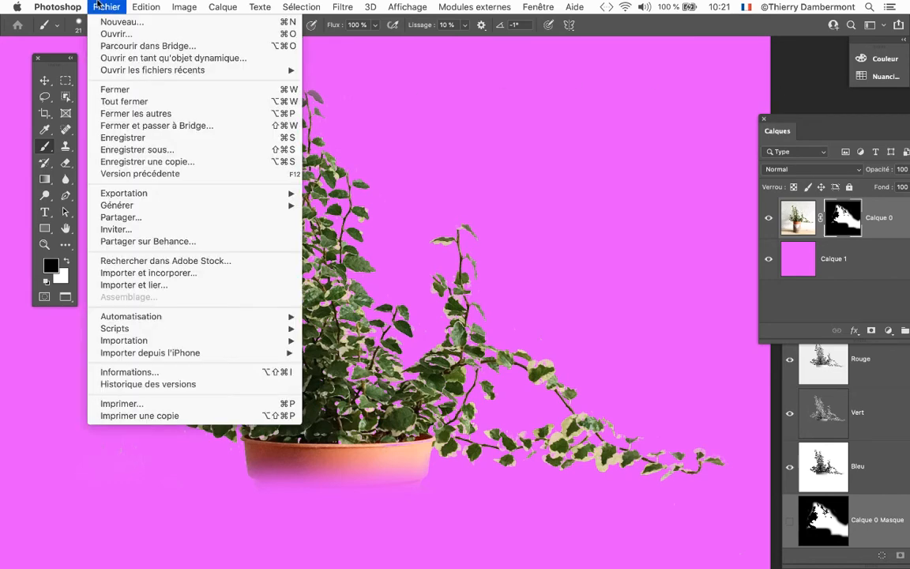
pyautogui.click(149, 149)
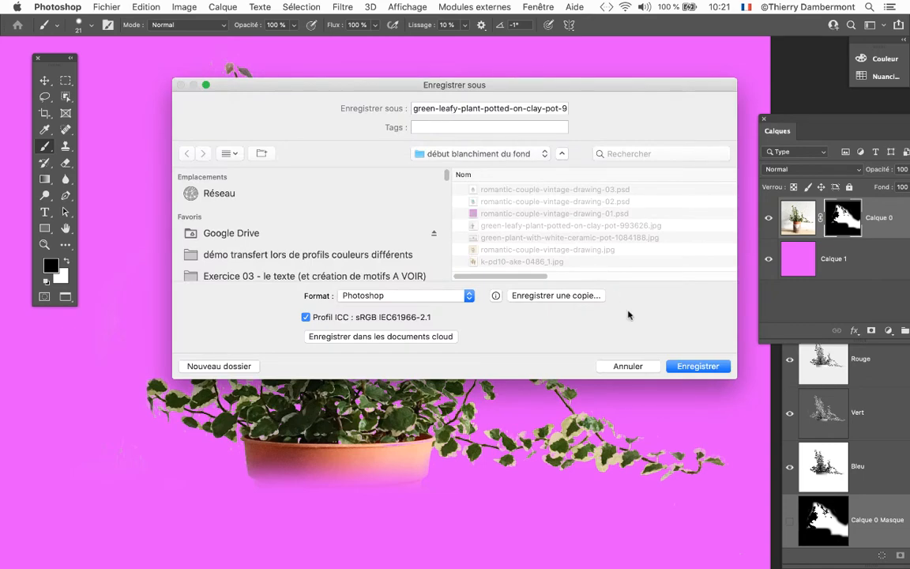
pyautogui.click(641, 367)
# Save the document in Photoshop format as green-leafy-plant-potted-on-clay-pot-993626-02.psd in the début blanchiment du fond folder.
pyautogui.click(113, 4)
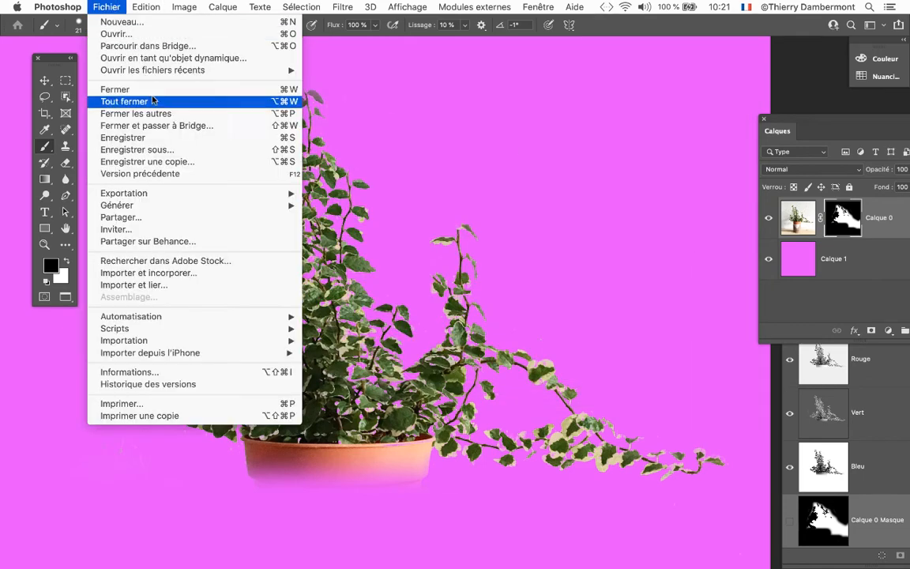
pyautogui.click(150, 149)
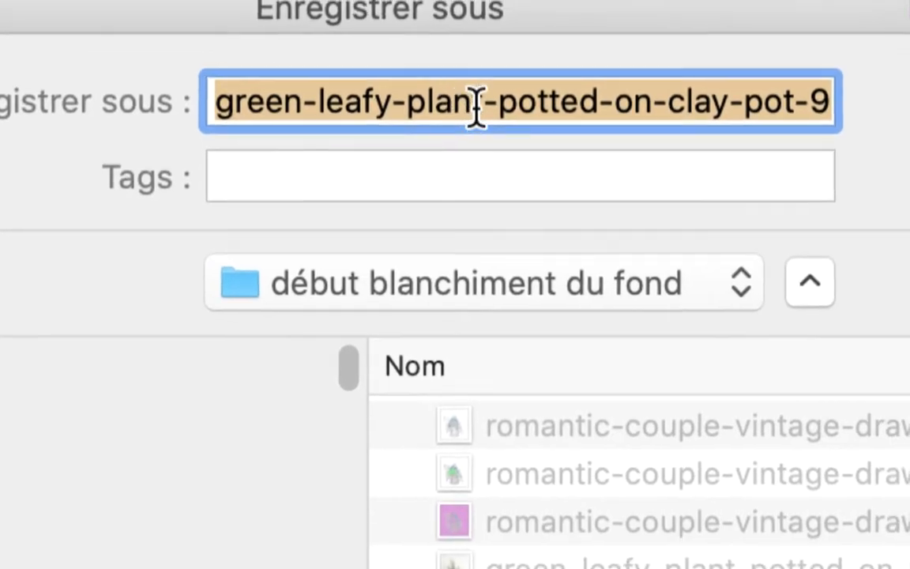
pyautogui.click(504, 136)
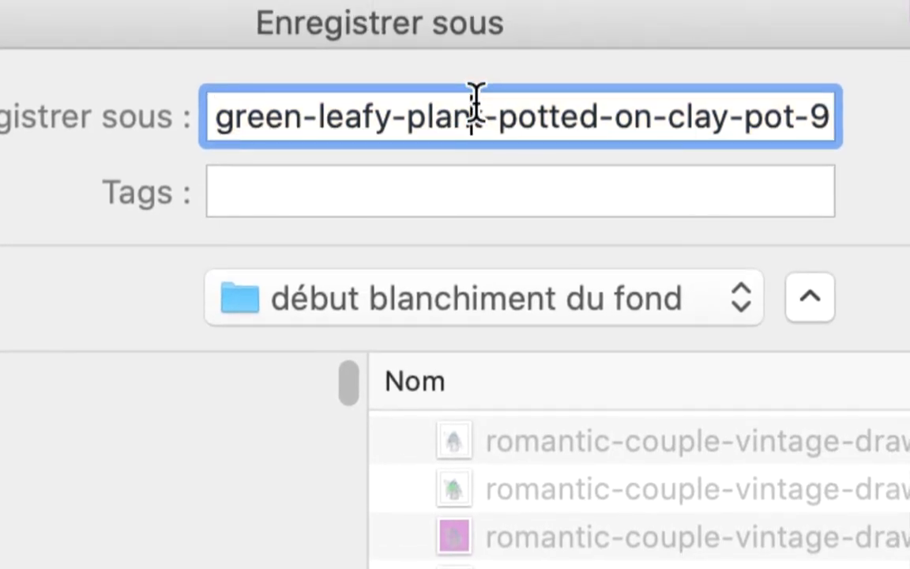
pyautogui.press('super+Right')
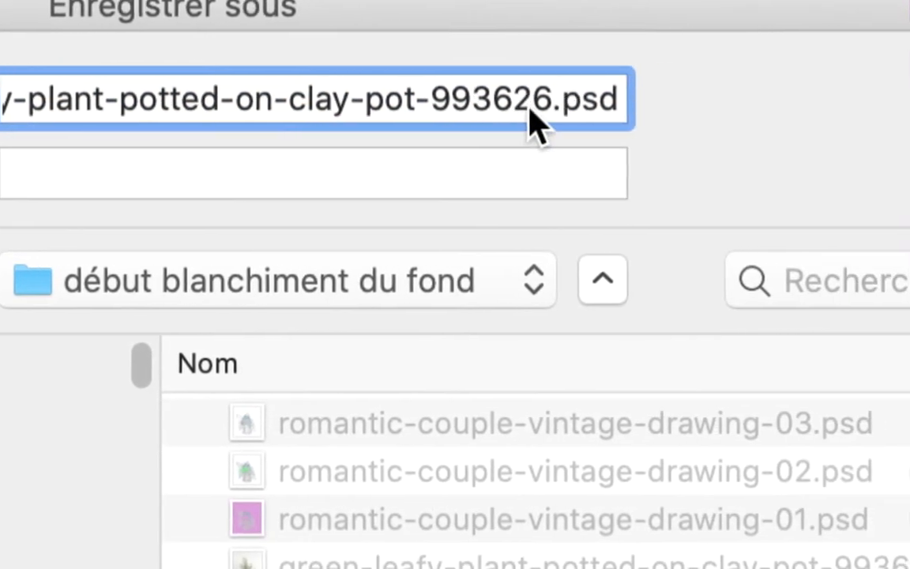
pyautogui.click(532, 111)
pyautogui.write('-02')
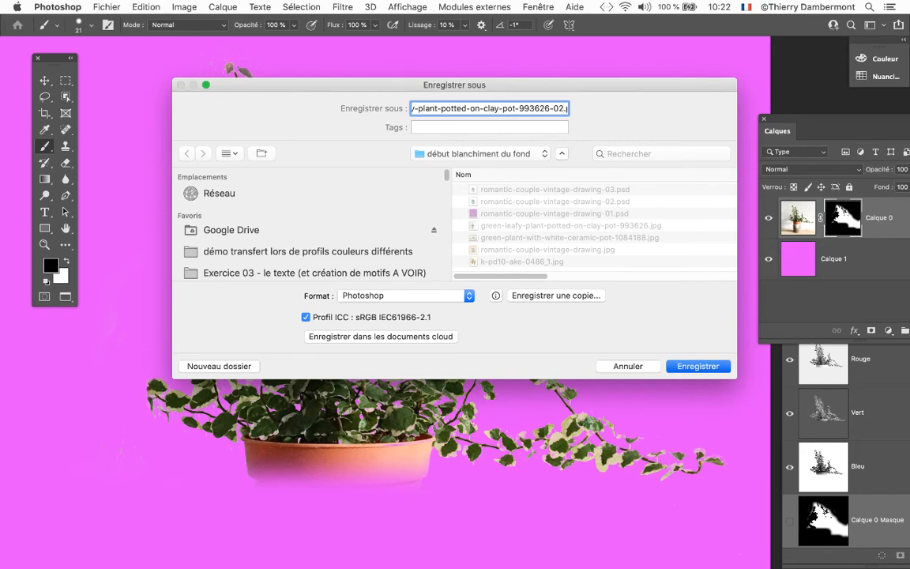
pyautogui.press('Return')
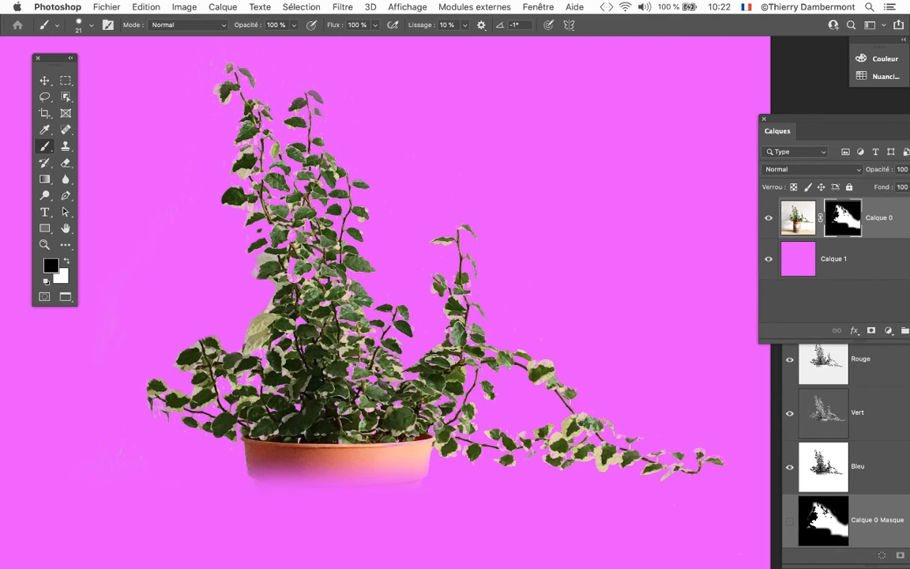
# Bring the whole cut-out plant into view and switch to the Move tool.
pyautogui.scroll(-2, 461, 383)
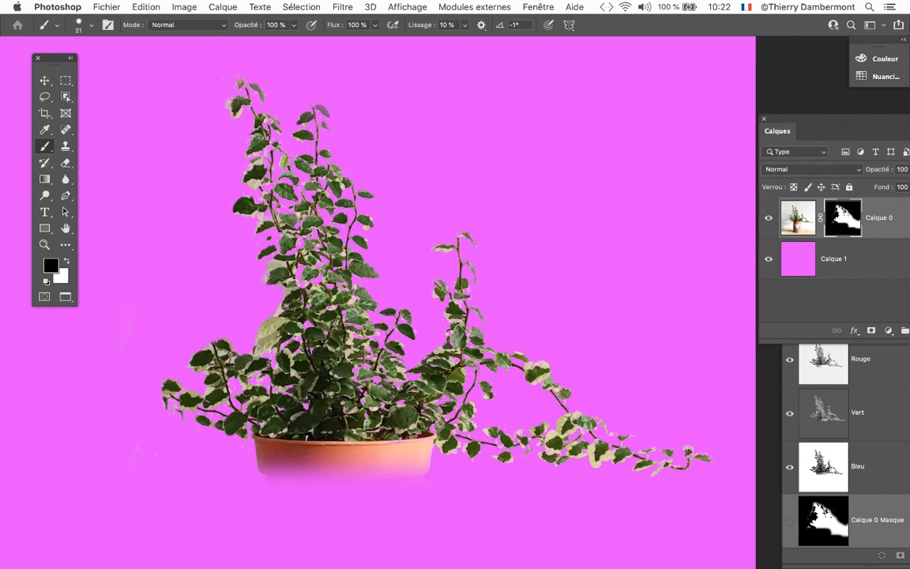
pyautogui.scroll(-3, 461, 384)
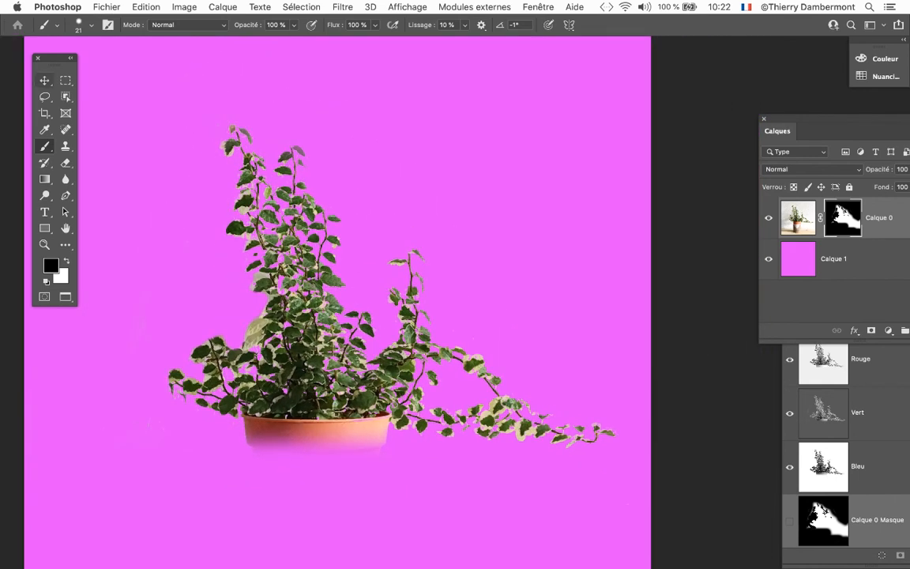
pyautogui.press('v')
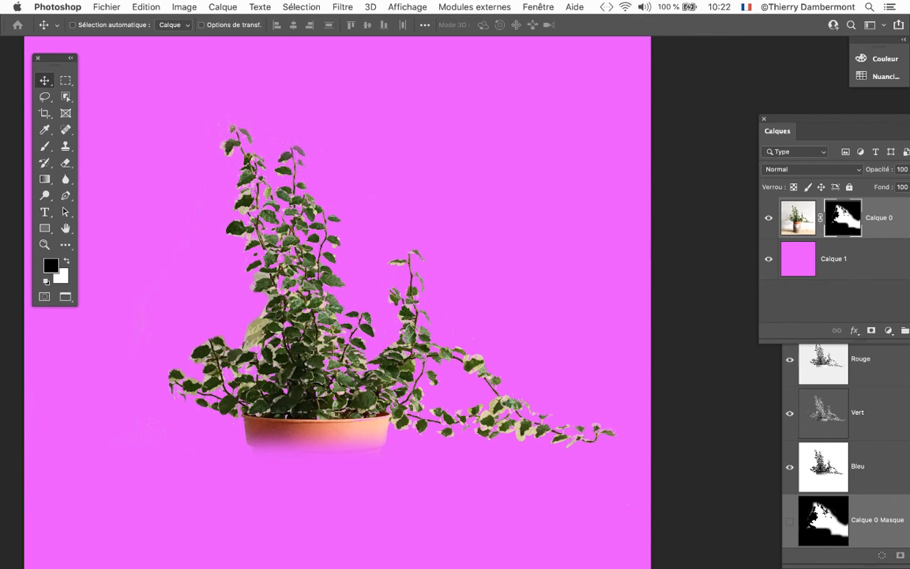